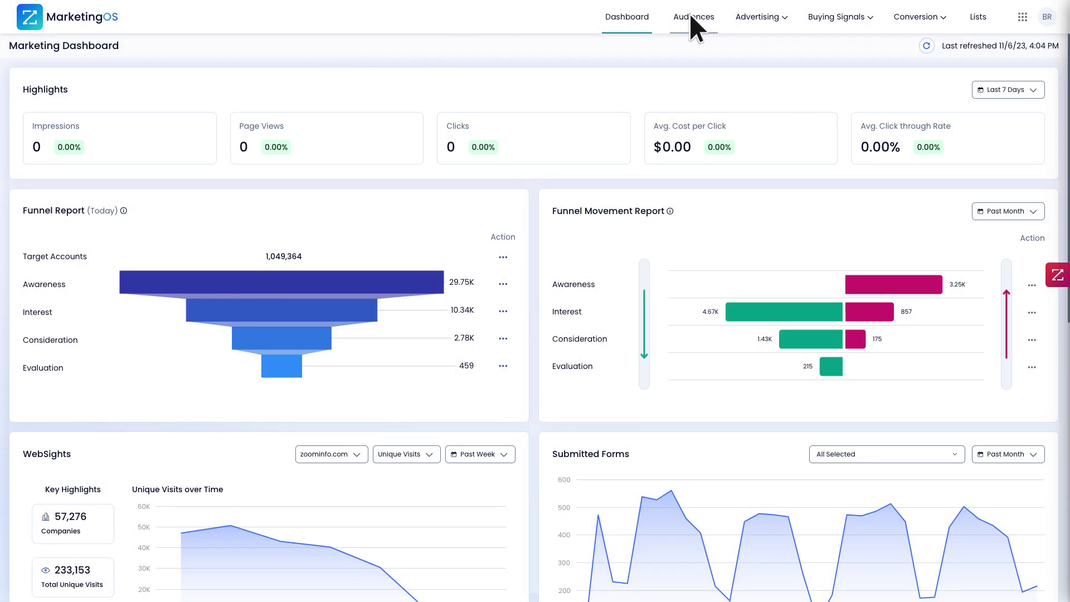
Start a new WebSights audience from the Audiences list.
{"action": "left_click", "coordinate": [692, 17]}
{"action": "left_click", "coordinate": [1007, 45]}
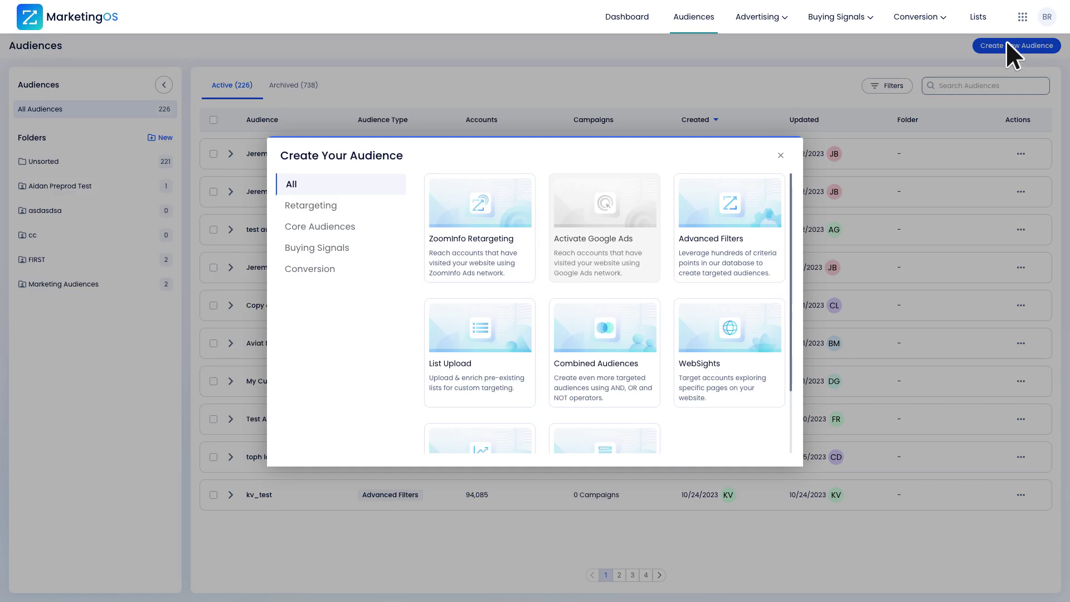
{"action": "left_click", "coordinate": [756, 369]}
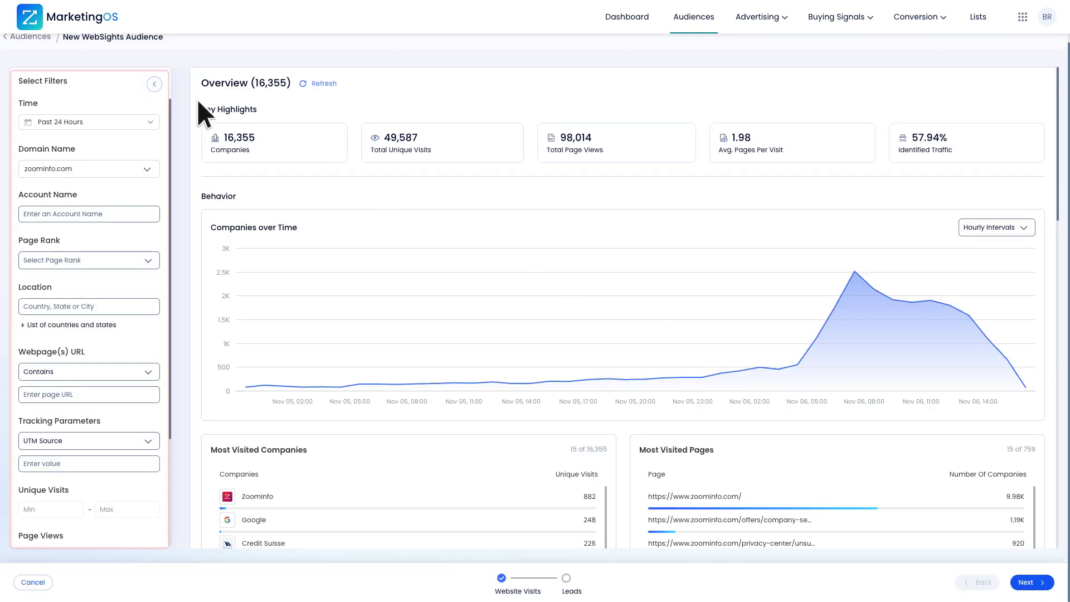
Filter to past-month United States visitors exactly matching the data page URL, yielding 3,003 companies.
{"action": "left_click", "coordinate": [146, 122]}
{"action": "left_click", "coordinate": [144, 182]}
{"action": "left_click", "coordinate": [23, 324]}
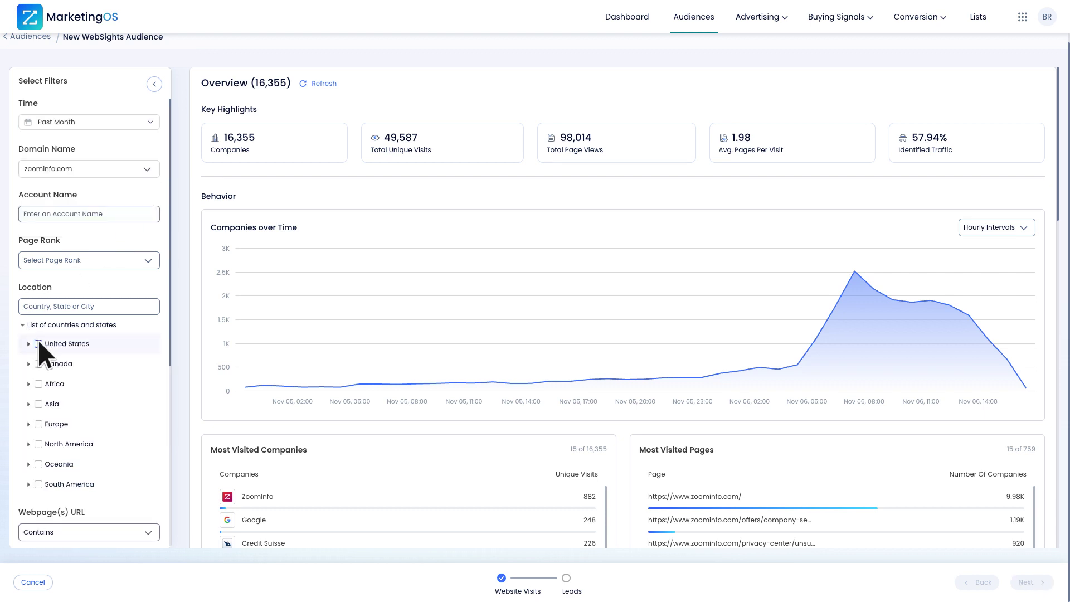
{"action": "left_click", "coordinate": [141, 369]}
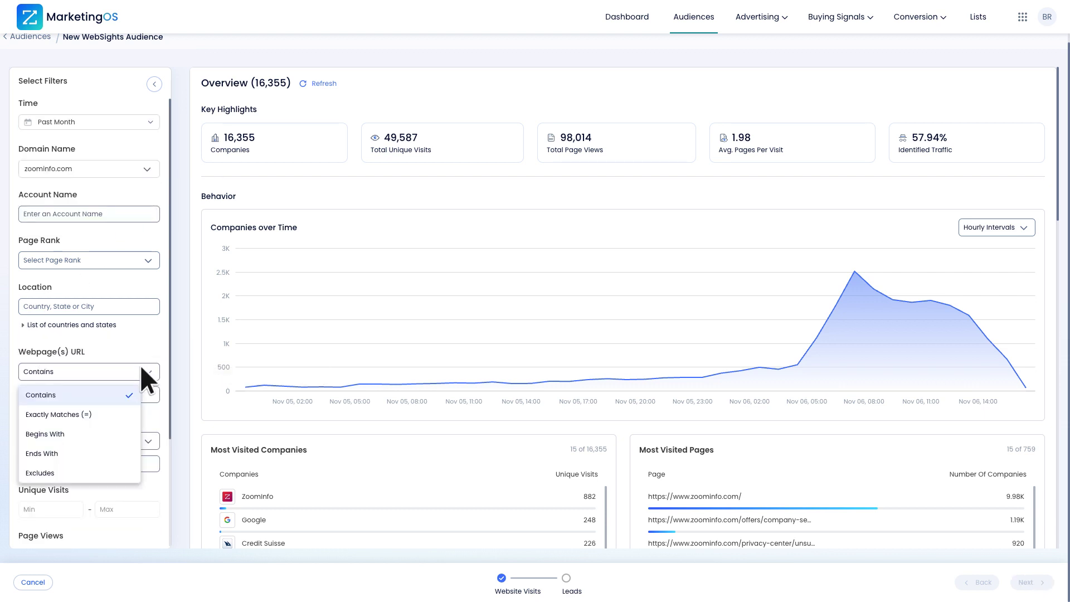
{"action": "left_click", "coordinate": [113, 413]}
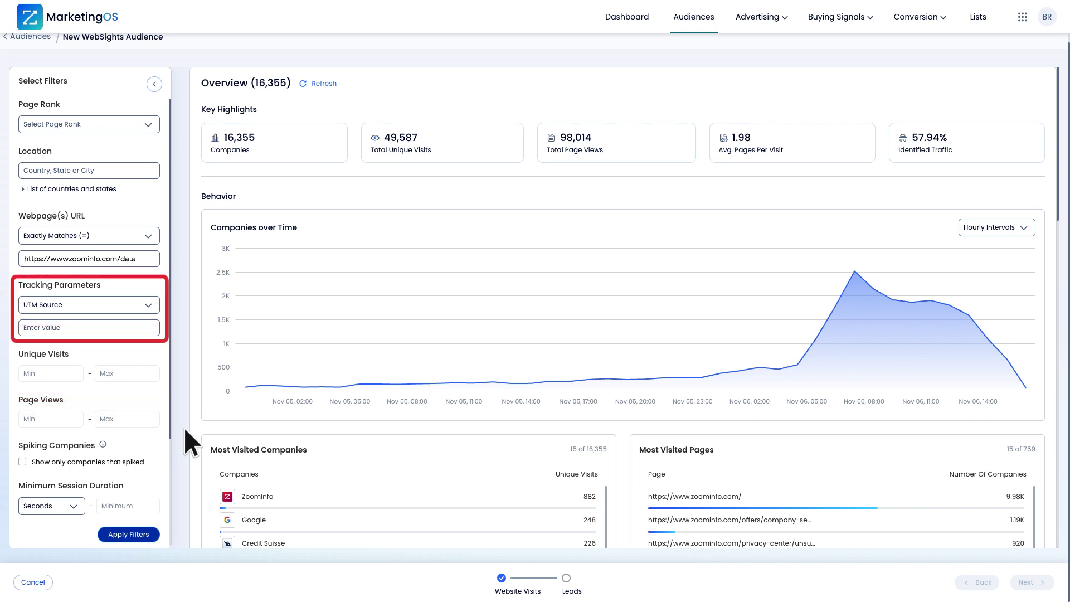
{"action": "left_click", "coordinate": [143, 529]}
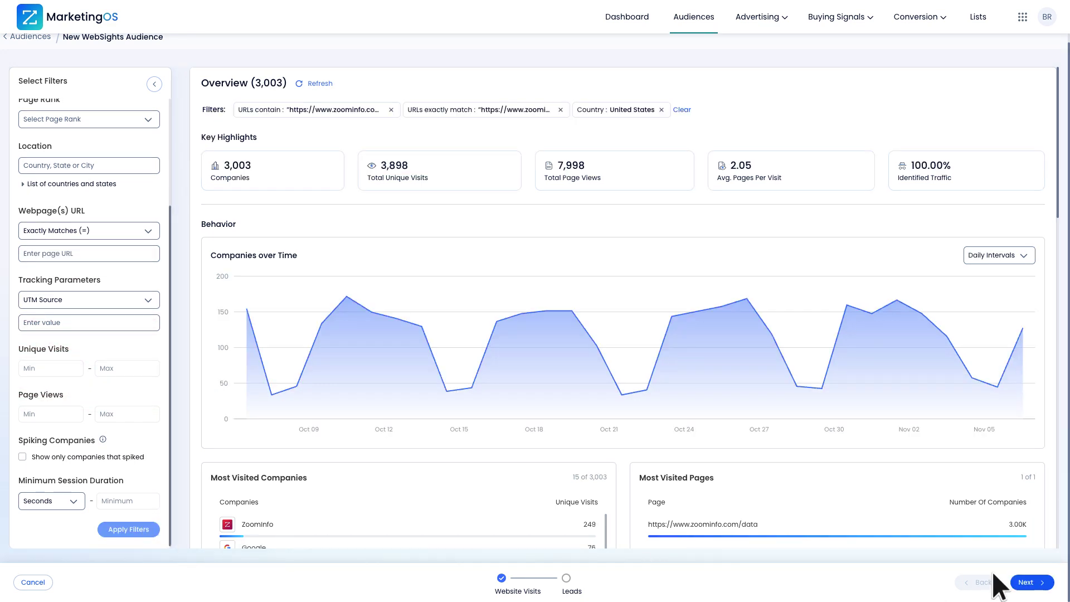
{"action": "left_click", "coordinate": [1032, 582]}
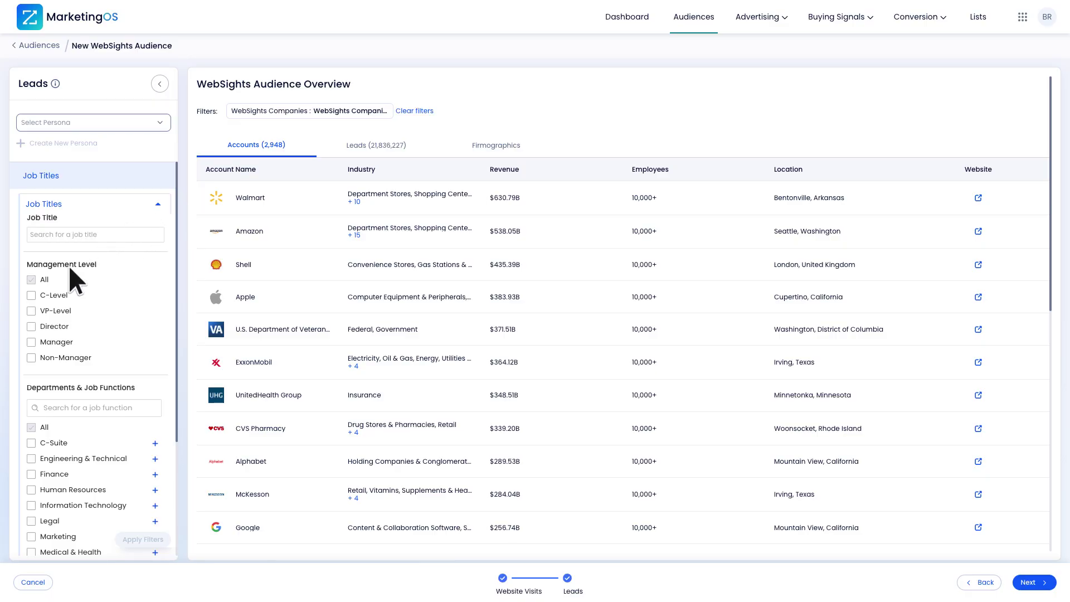
Limit leads to C-Level management in the Sales department.
{"action": "left_click", "coordinate": [32, 295]}
{"action": "scroll", "coordinate": [69, 373], "scroll_direction": "down", "scroll_amount": 3}
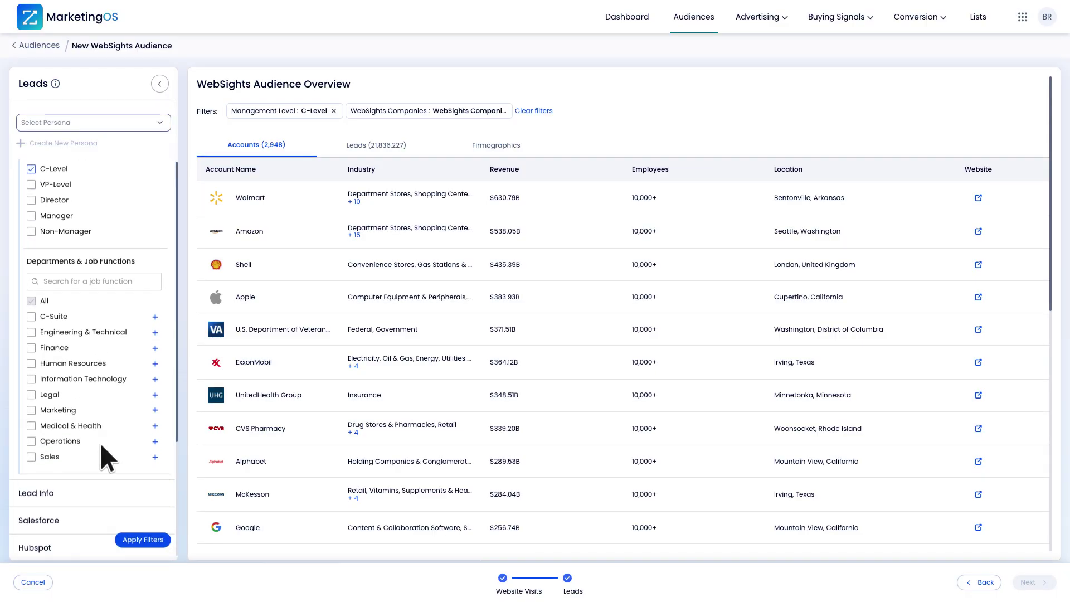
{"action": "scroll", "coordinate": [99, 442], "scroll_direction": "down", "scroll_amount": 1}
{"action": "left_click", "coordinate": [31, 425]}
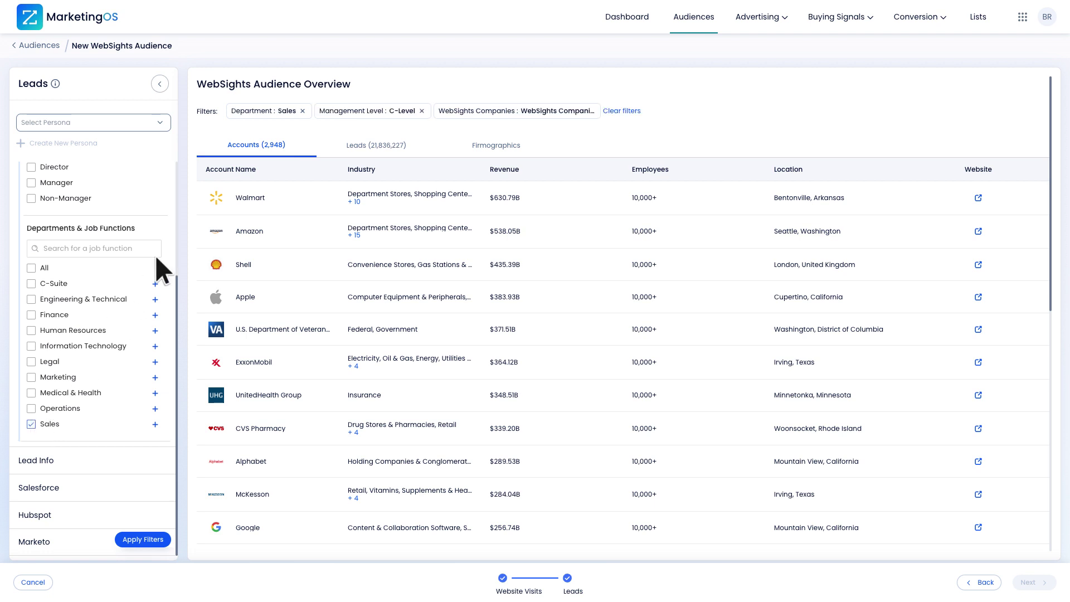
{"action": "left_click", "coordinate": [74, 201]}
Require mobile phone and business email with minimum accuracy 95, and apply the lead filters.
{"action": "left_click", "coordinate": [84, 230]}
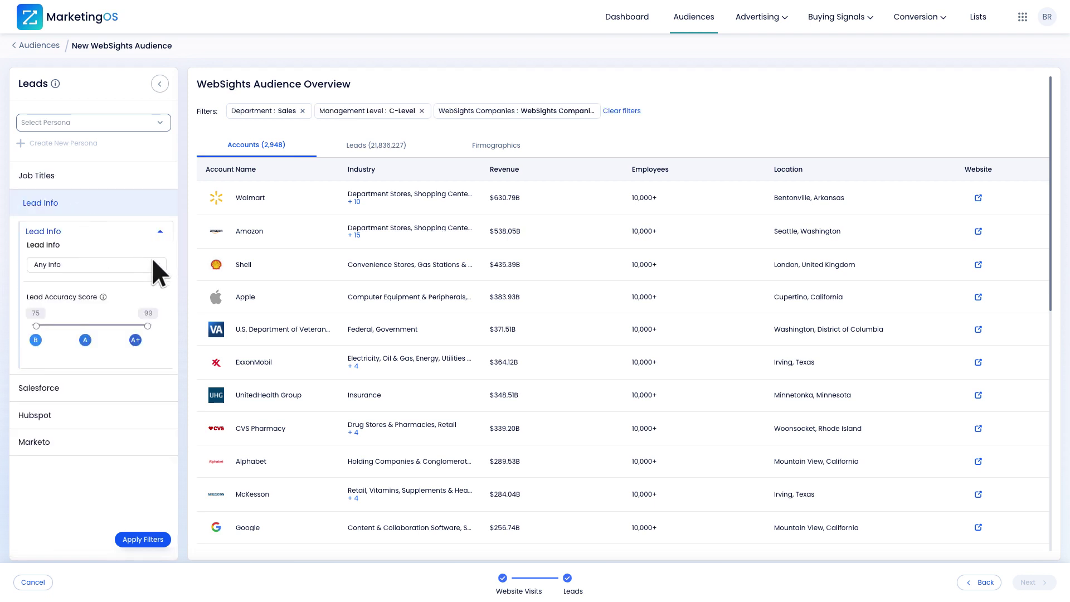
{"action": "left_click", "coordinate": [153, 262]}
{"action": "left_click", "coordinate": [40, 313]}
{"action": "left_click", "coordinate": [39, 368]}
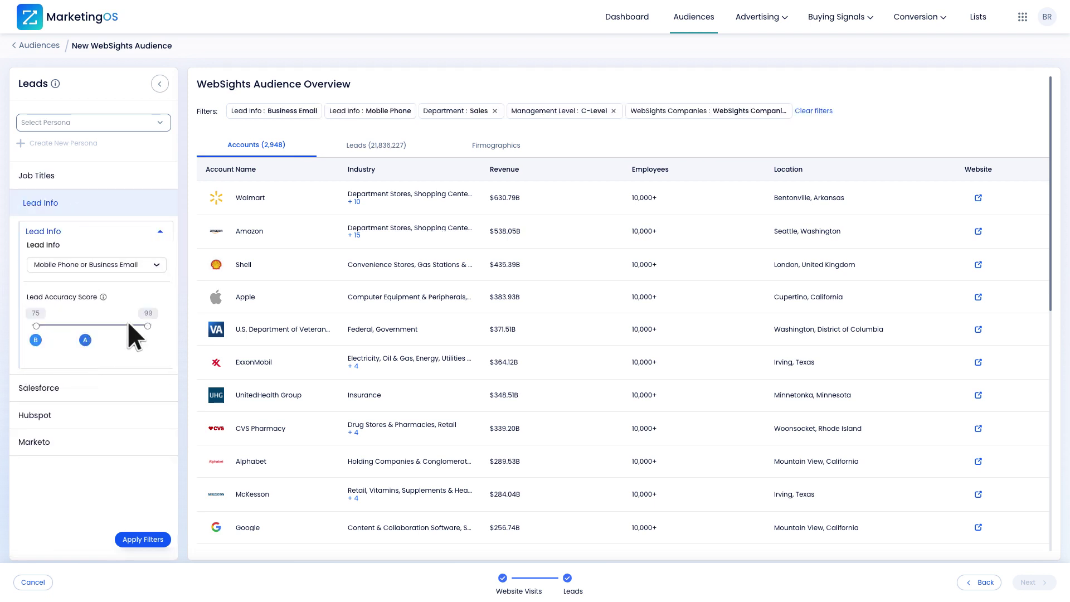
{"action": "left_click", "coordinate": [129, 326]}
{"action": "left_click", "coordinate": [156, 533]}
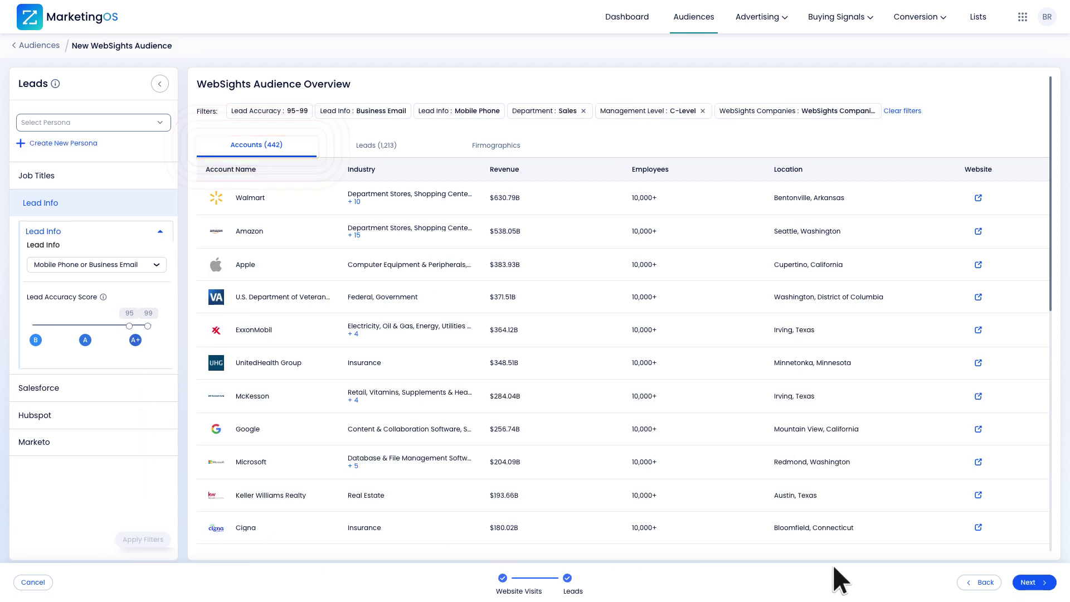
Name the audience 'WebSights_data_page_test' and save it.
{"action": "left_click", "coordinate": [1032, 583]}
{"action": "type", "text": "WebSights_data_page_test"}
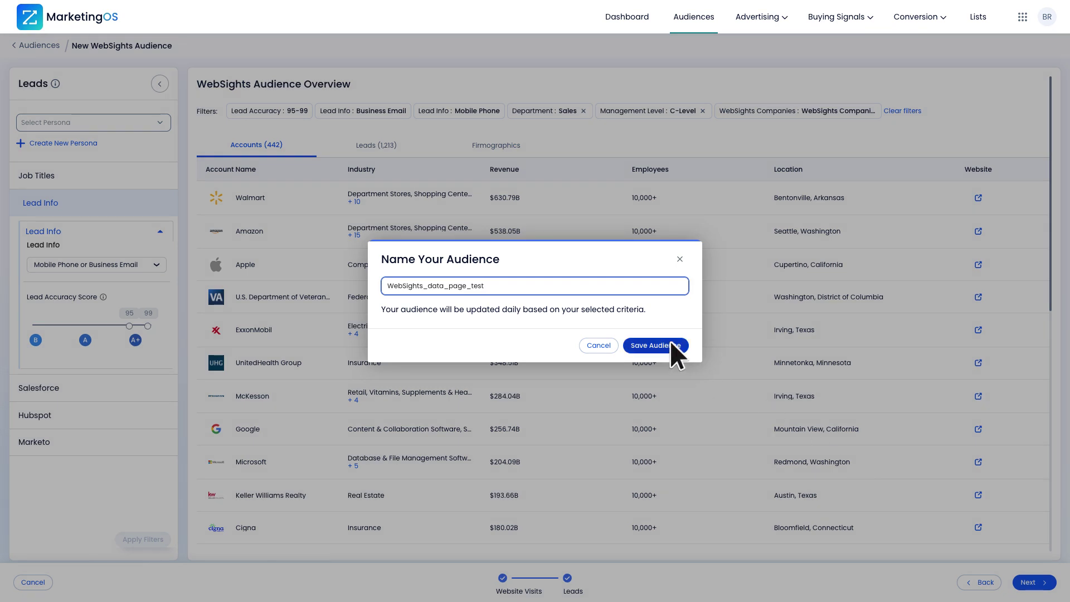
{"action": "left_click", "coordinate": [671, 343]}
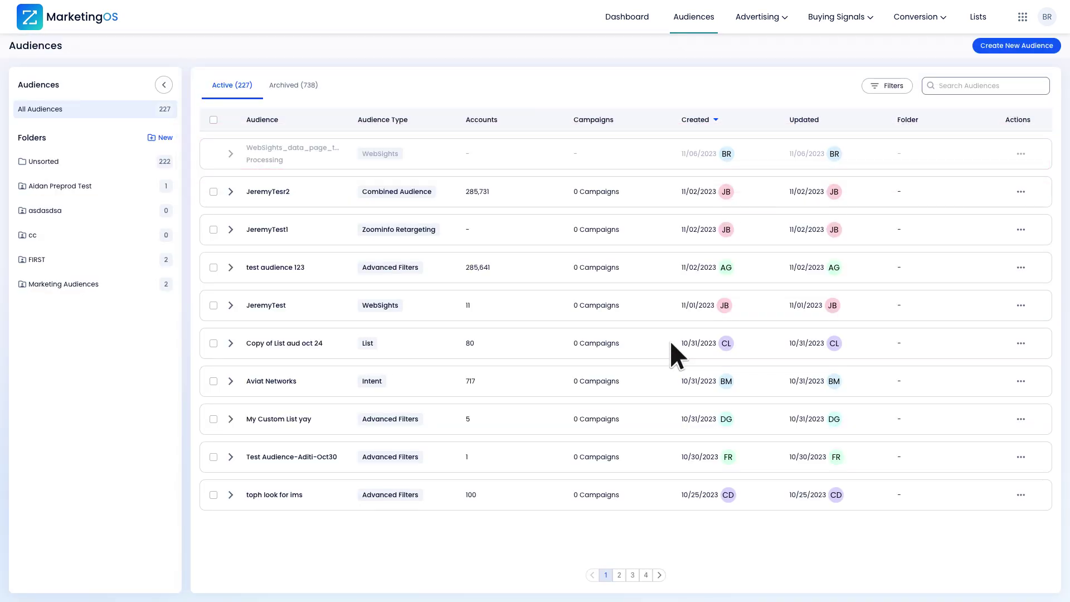
Start another new audience based on FormComplete form submissions.
{"action": "left_click", "coordinate": [1011, 45]}
{"action": "scroll", "coordinate": [696, 363], "scroll_direction": "down", "scroll_amount": 3}
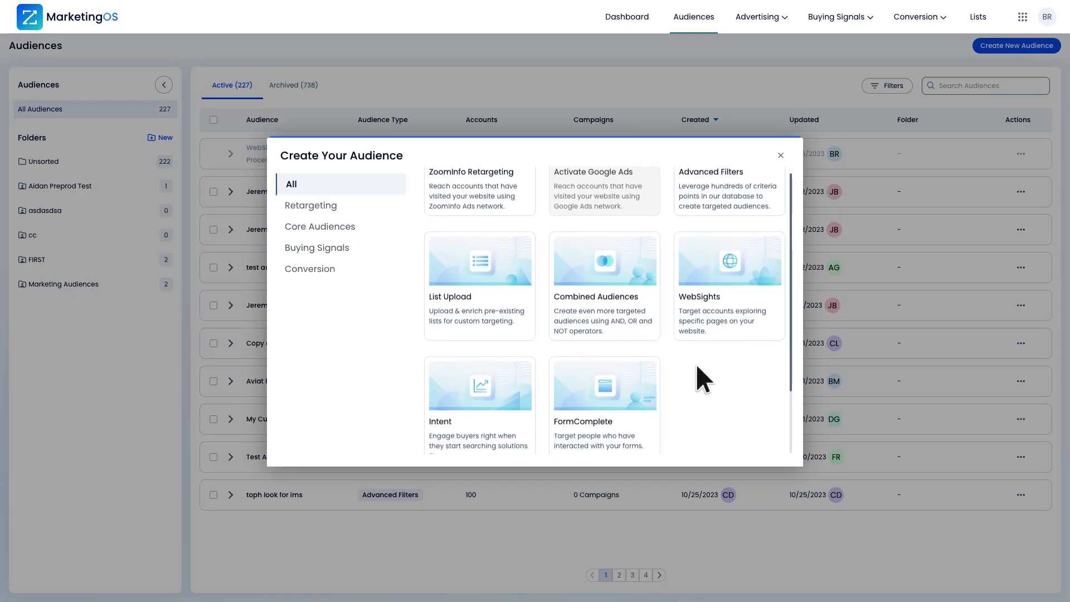
{"action": "left_click", "coordinate": [650, 415]}
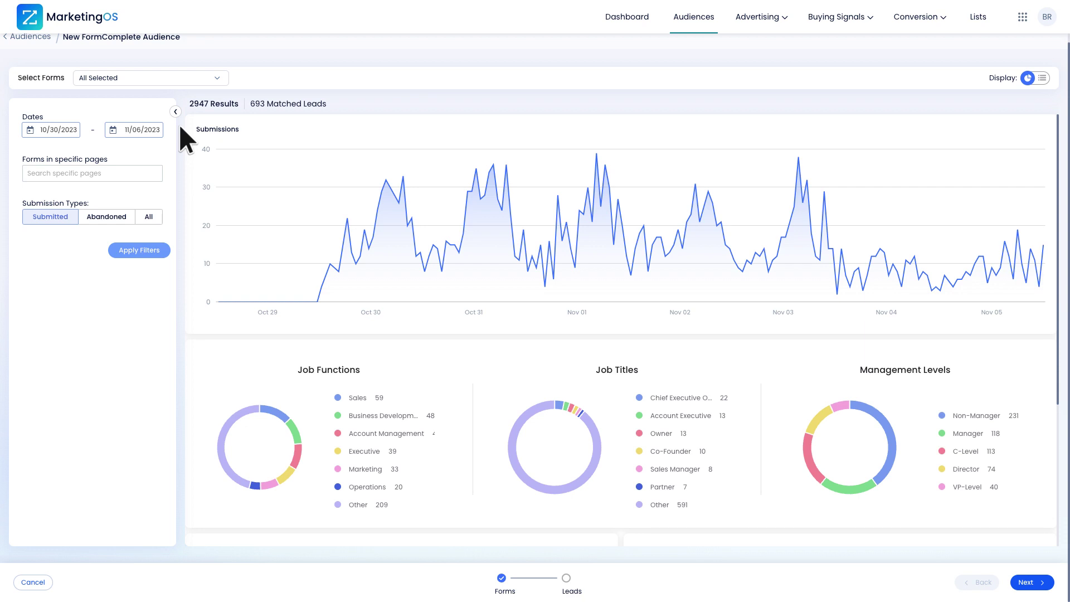
Set the start date to 10/06/2023, paste the data page URL, and apply filters.
{"action": "left_click", "coordinate": [148, 129]}
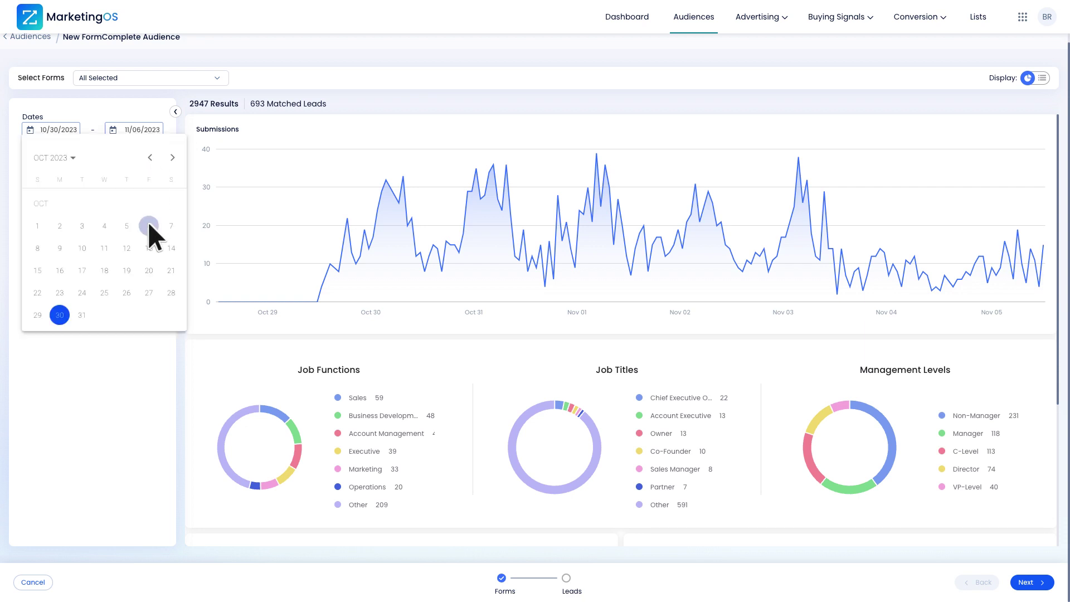
{"action": "left_click", "coordinate": [148, 223]}
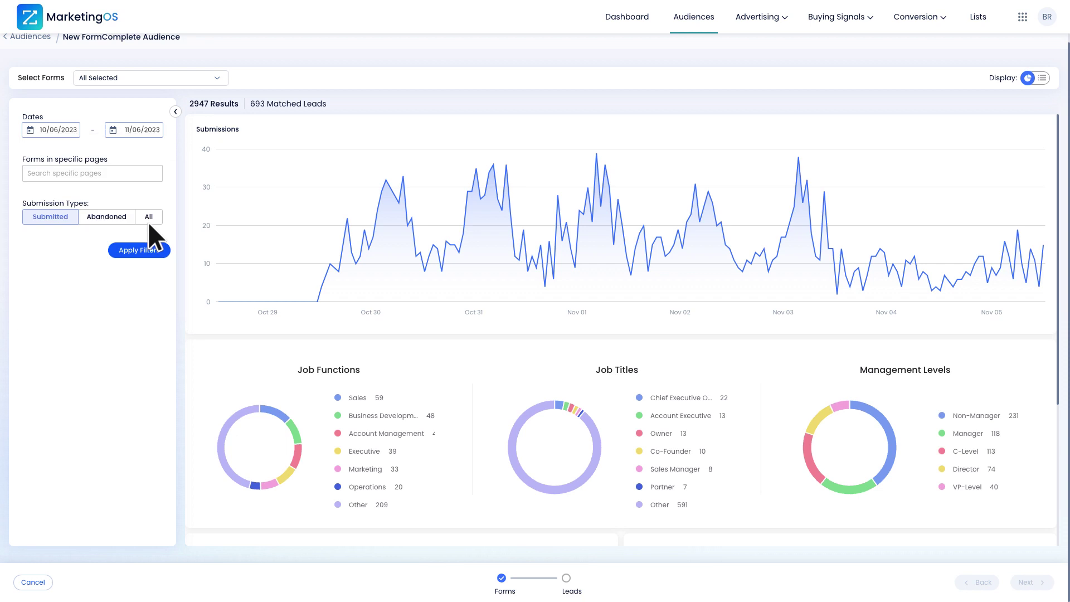
{"action": "left_click", "coordinate": [138, 169]}
{"action": "type", "text": "https://www.zoominfo.com/data"}
{"action": "left_click", "coordinate": [158, 249]}
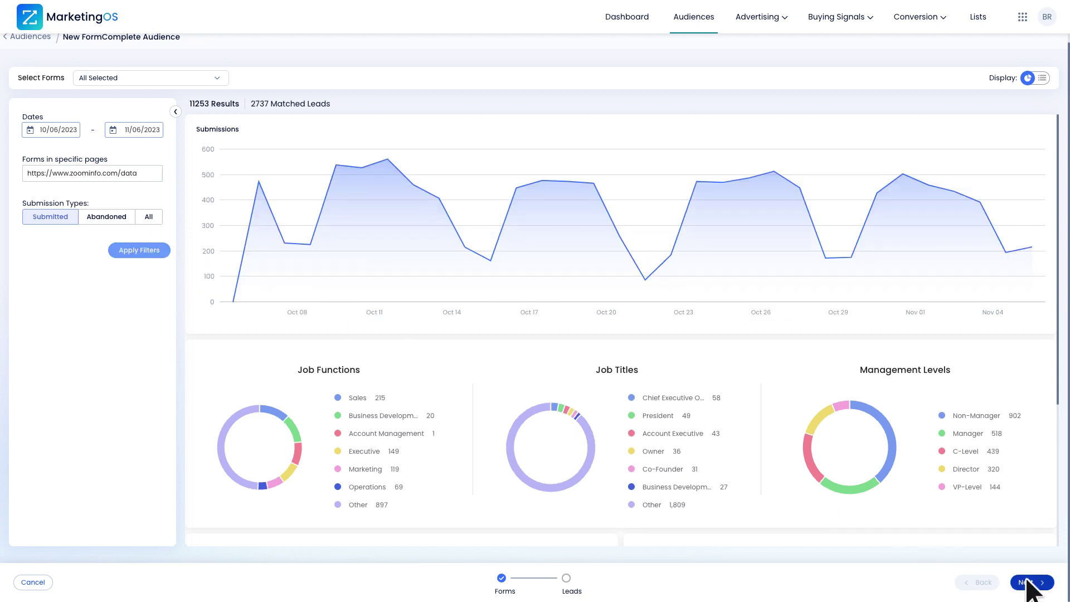
{"action": "left_click", "coordinate": [1028, 582]}
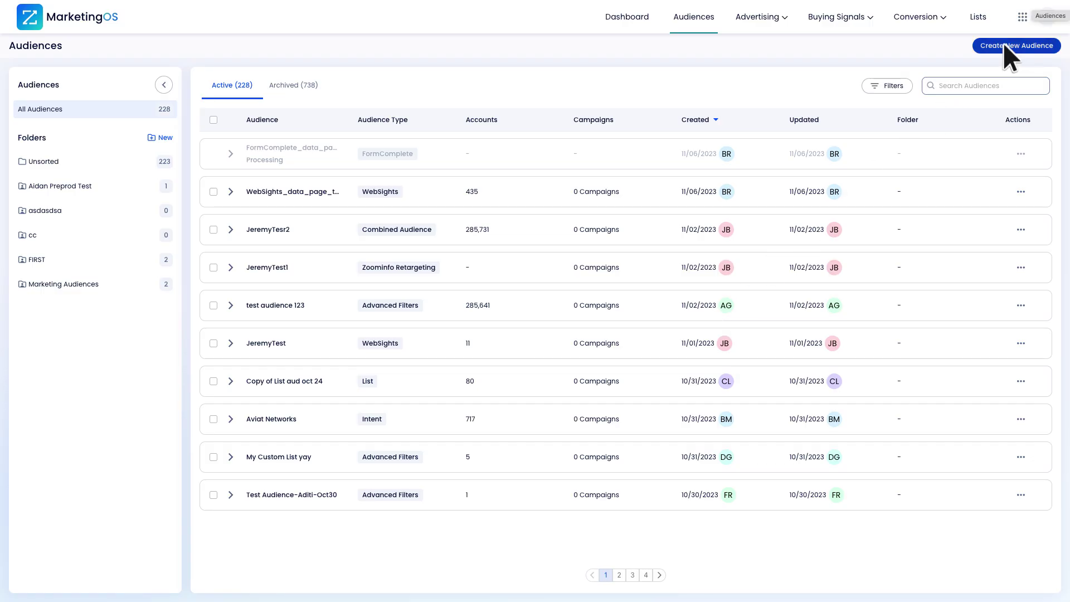
Begin another new audience, leading to the New Combined Audience page.
{"action": "left_click", "coordinate": [1005, 45]}
Set up a combined audience with WebSights_data_page_test as the first audience.
{"action": "left_click", "coordinate": [643, 348]}
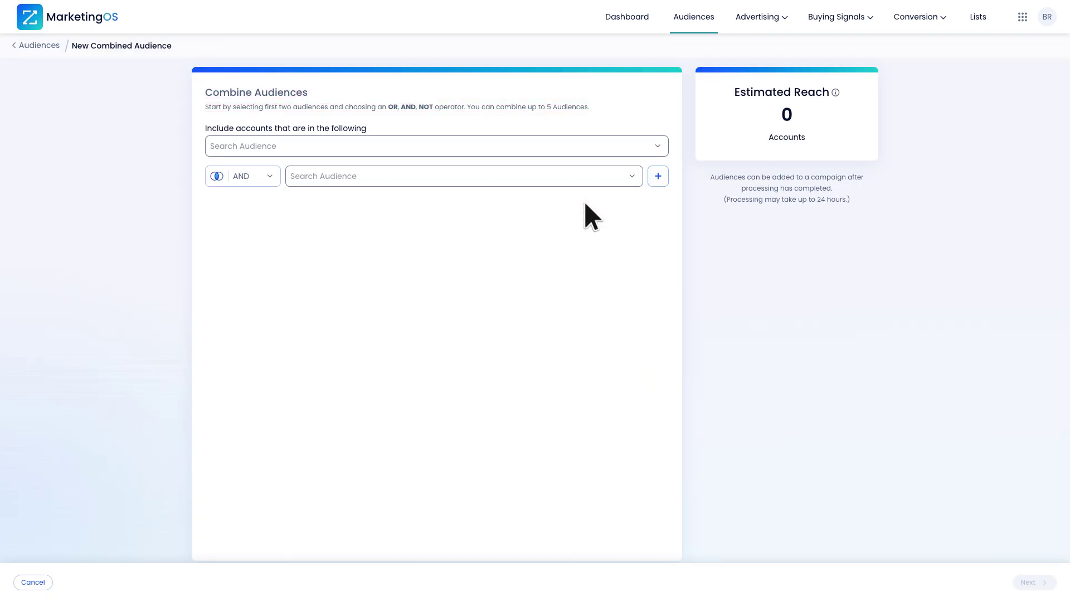
{"action": "left_click", "coordinate": [579, 177]}
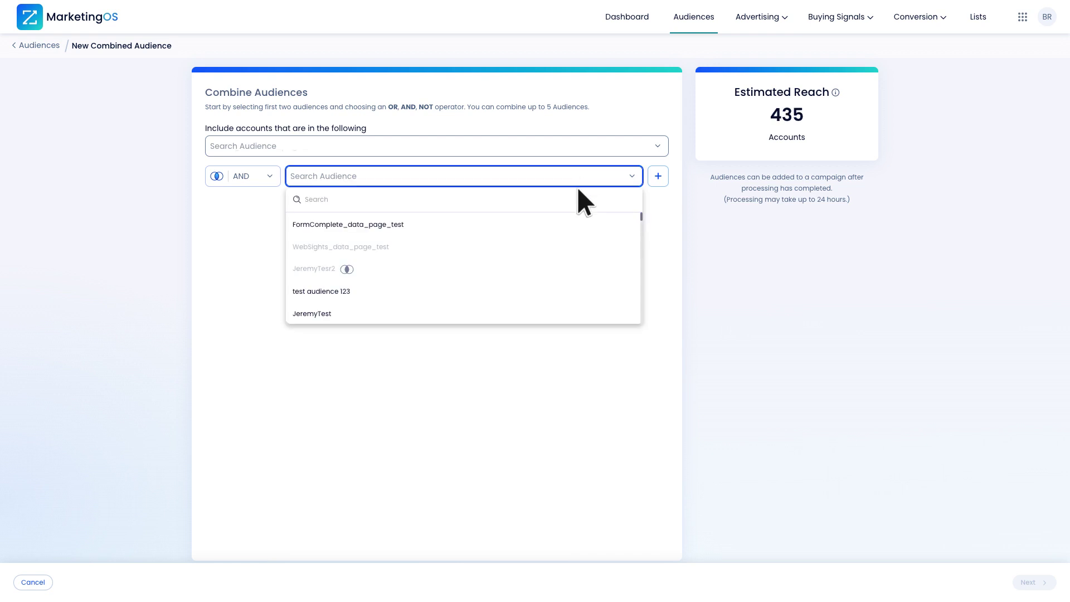
{"action": "left_click", "coordinate": [575, 223]}
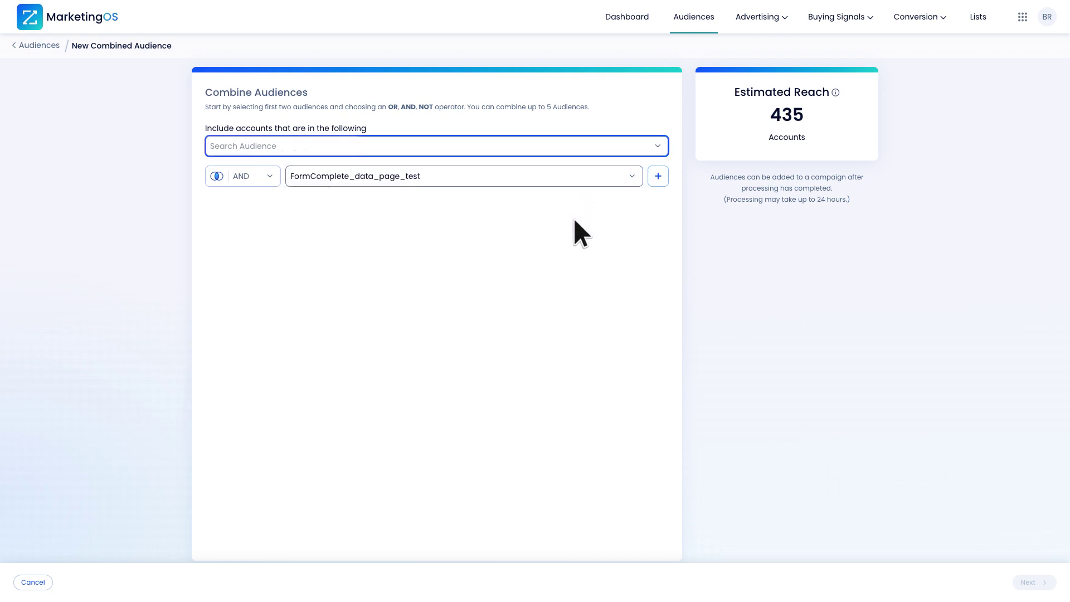
{"action": "left_click", "coordinate": [547, 142]}
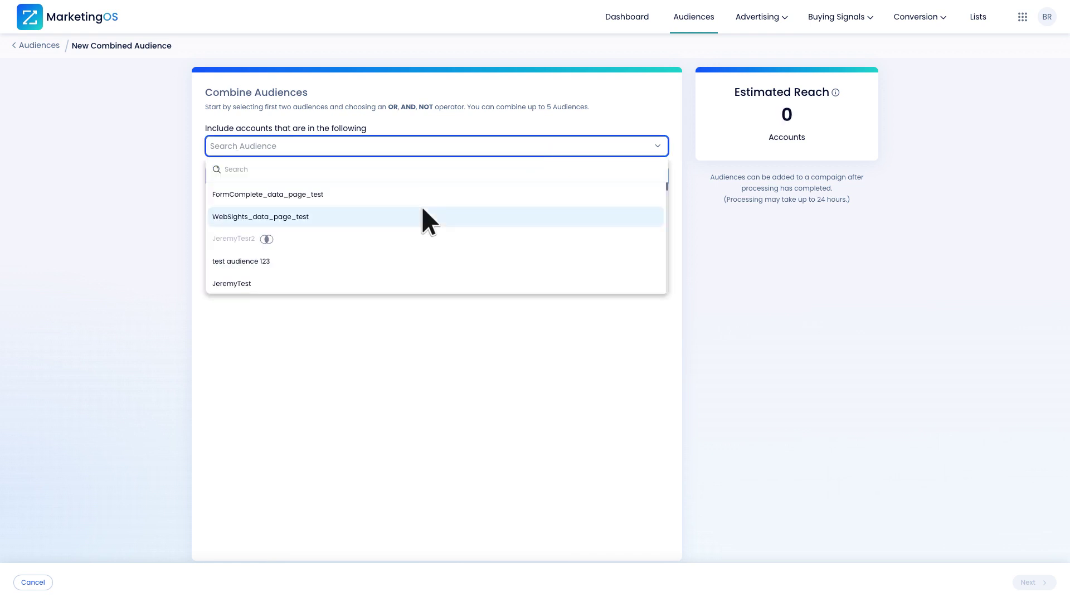
{"action": "left_click", "coordinate": [422, 210]}
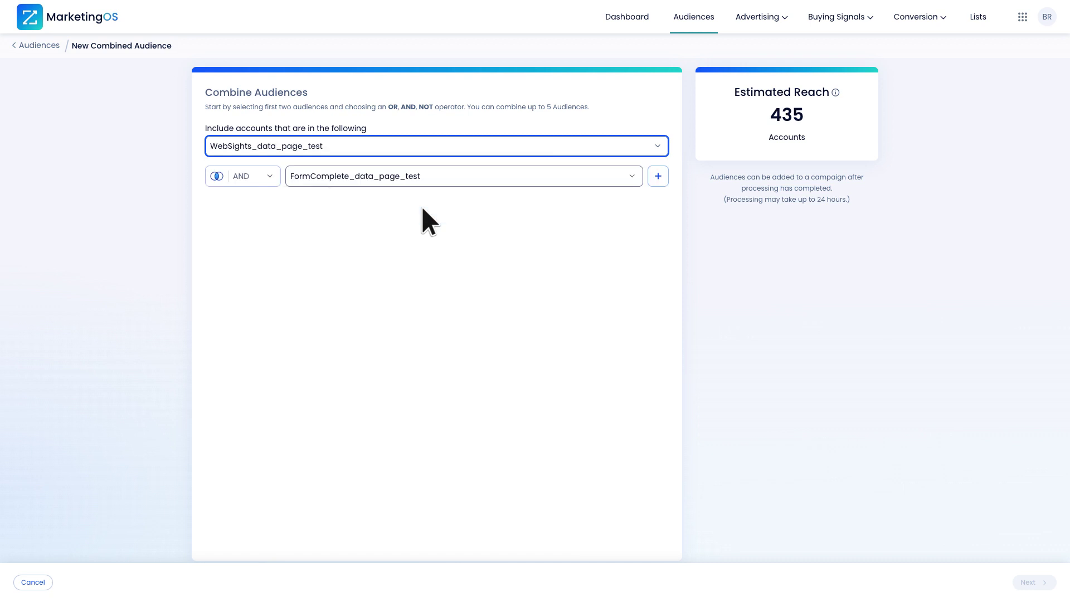
Use the NOT operator to exclude FormComplete accounts and save as Combined_data_page_test.
{"action": "left_click", "coordinate": [268, 175]}
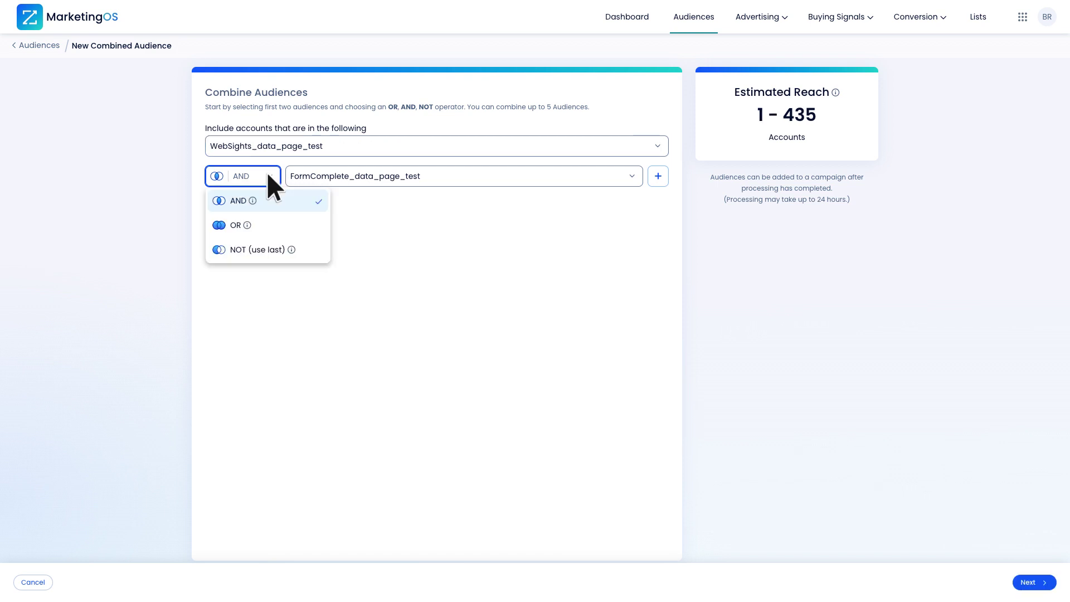
{"action": "left_click", "coordinate": [282, 250]}
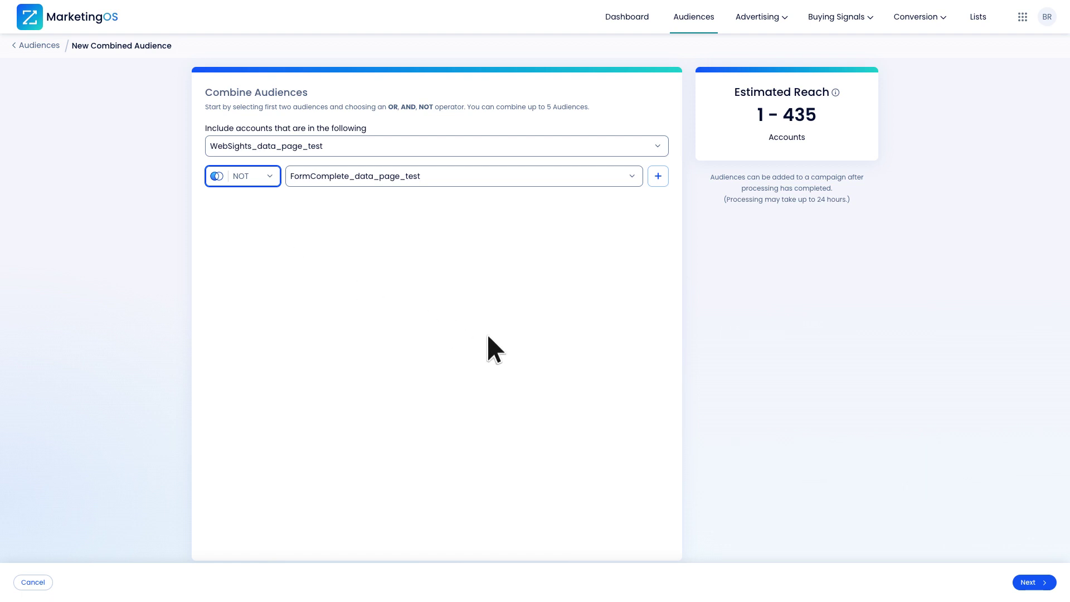
{"action": "left_click", "coordinate": [1029, 582]}
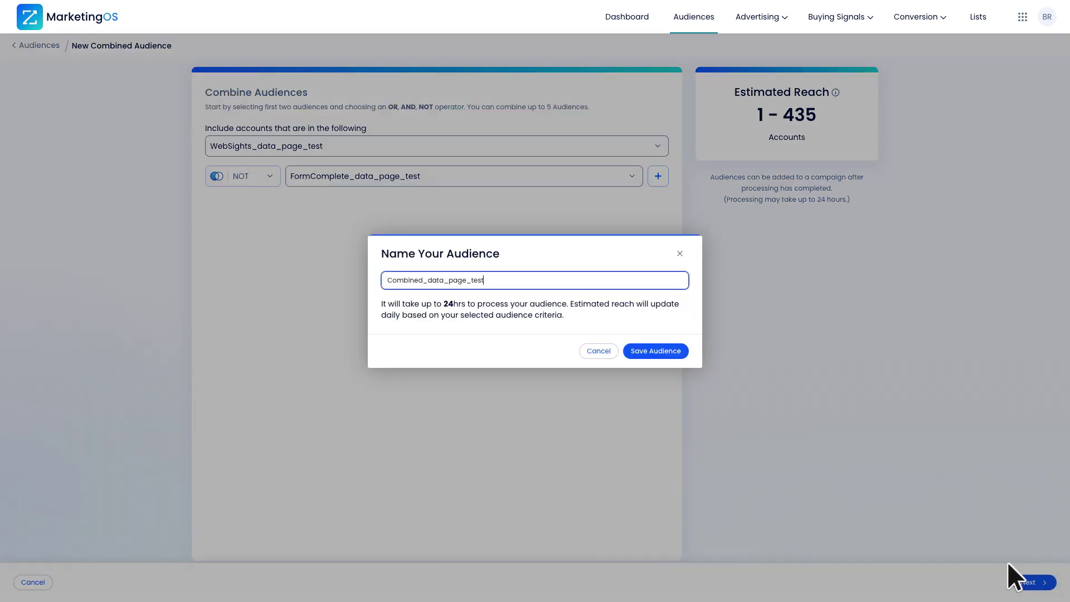
{"action": "left_click", "coordinate": [670, 350]}
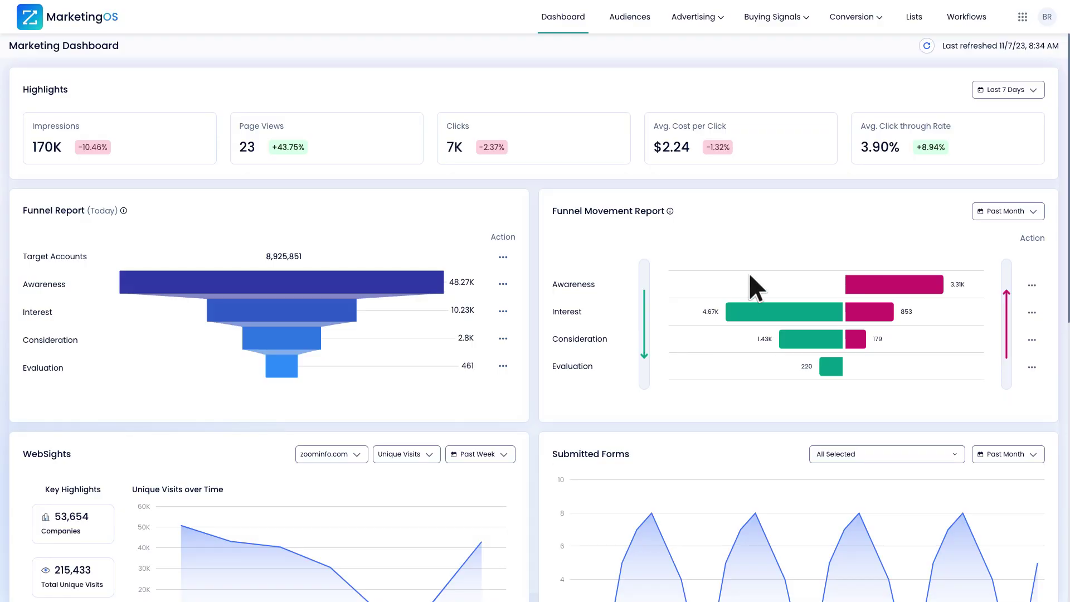
Show the product switcher listing SalesOS, TalentOS, Engage and AdminPortal.
{"action": "left_click", "coordinate": [1022, 16]}
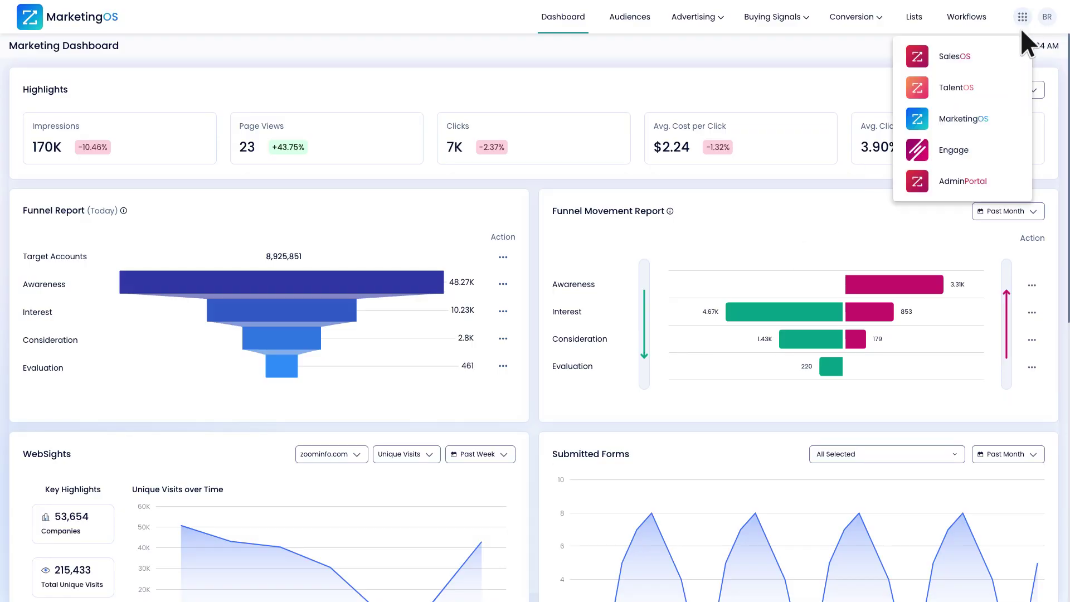
In Engage, start a blank template named 'Follow-up Template' with subject 'Hi from ZoomInfo'.
{"action": "left_click", "coordinate": [1008, 134]}
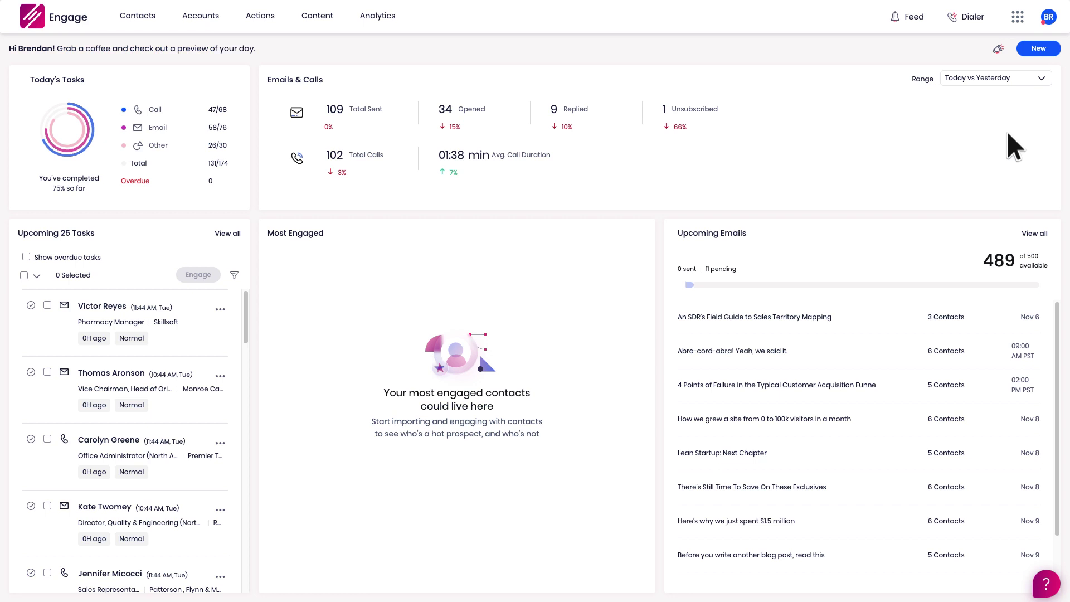
{"action": "left_click", "coordinate": [1040, 47]}
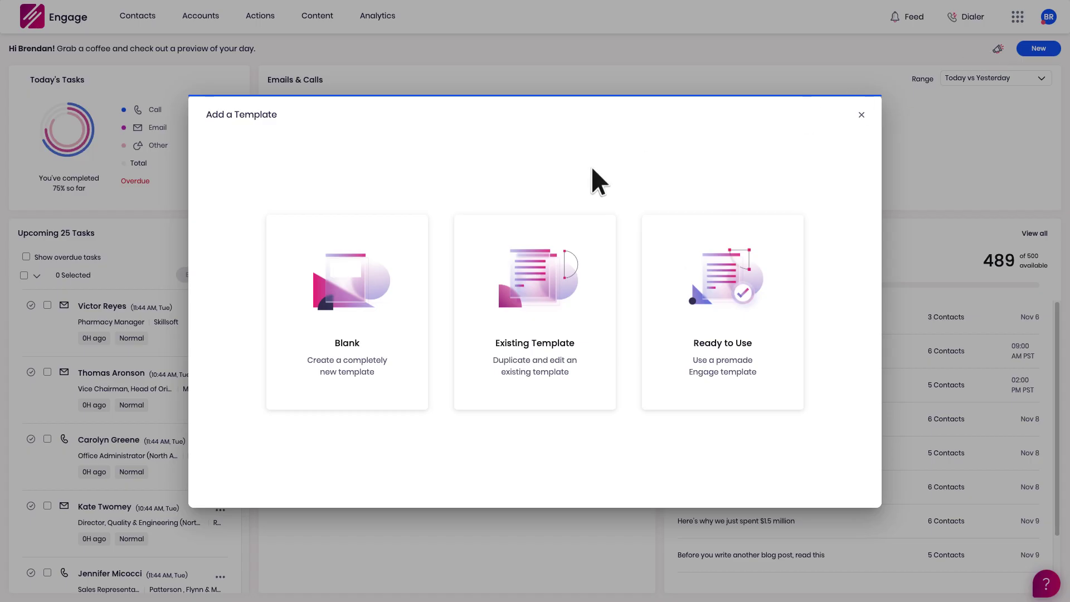
{"action": "left_click", "coordinate": [409, 223]}
{"action": "type", "text": "Follow-up Template"}
{"action": "key", "text": "Tab"}
{"action": "type", "text": "Hi from ZoomInfo"}
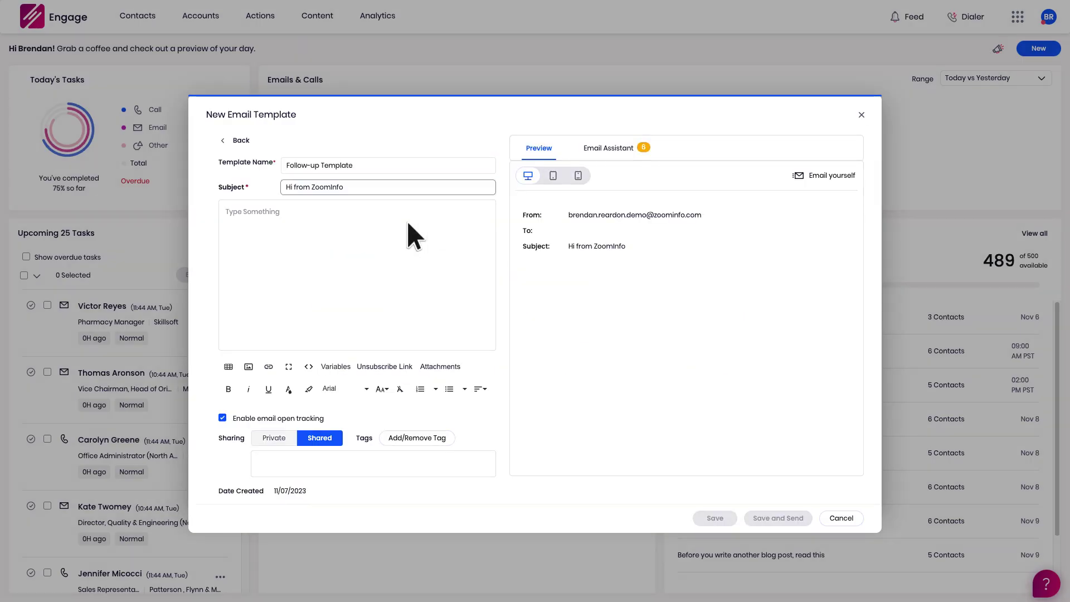
Begin the body with 'Hello' followed by the FirstName and LastName variables.
{"action": "left_click", "coordinate": [409, 222]}
{"action": "type", "text": "Hello"}
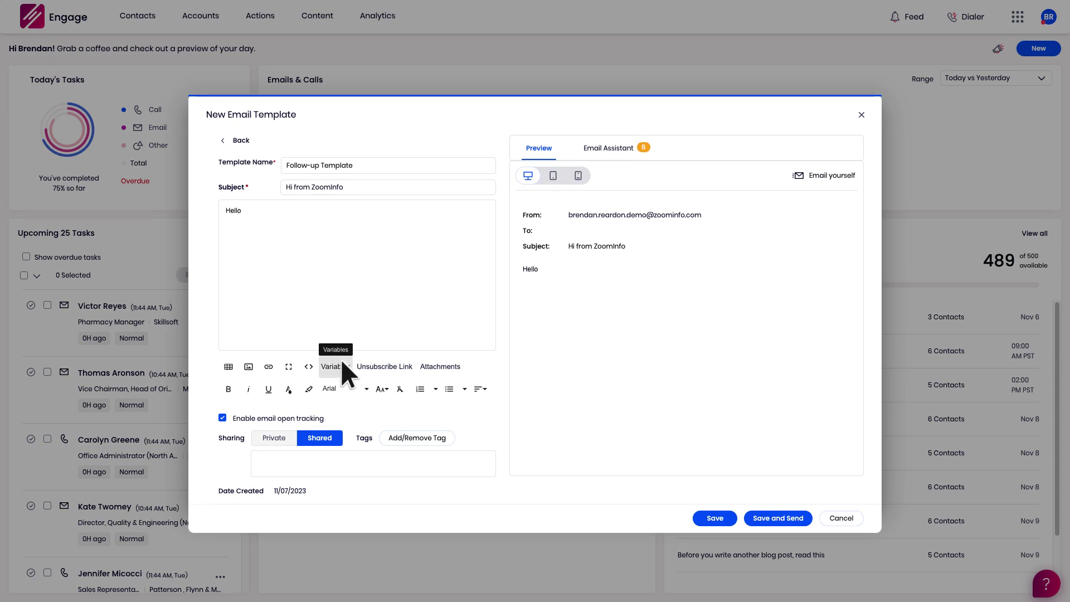
{"action": "left_click", "coordinate": [341, 362]}
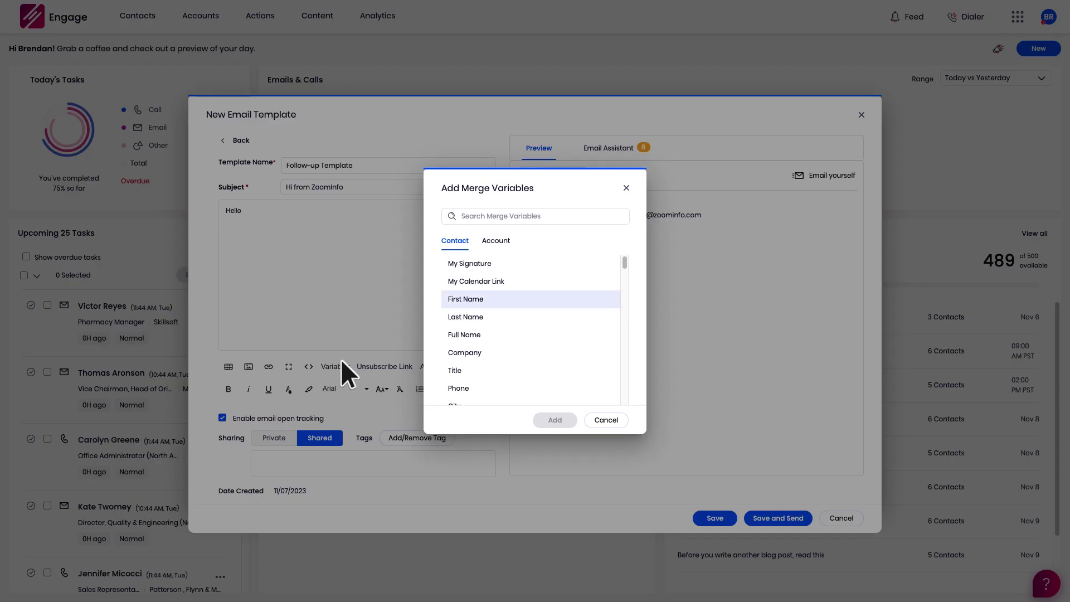
{"action": "key", "text": "Return"}
{"action": "left_click", "coordinate": [341, 362]}
{"action": "key", "text": "Down"}
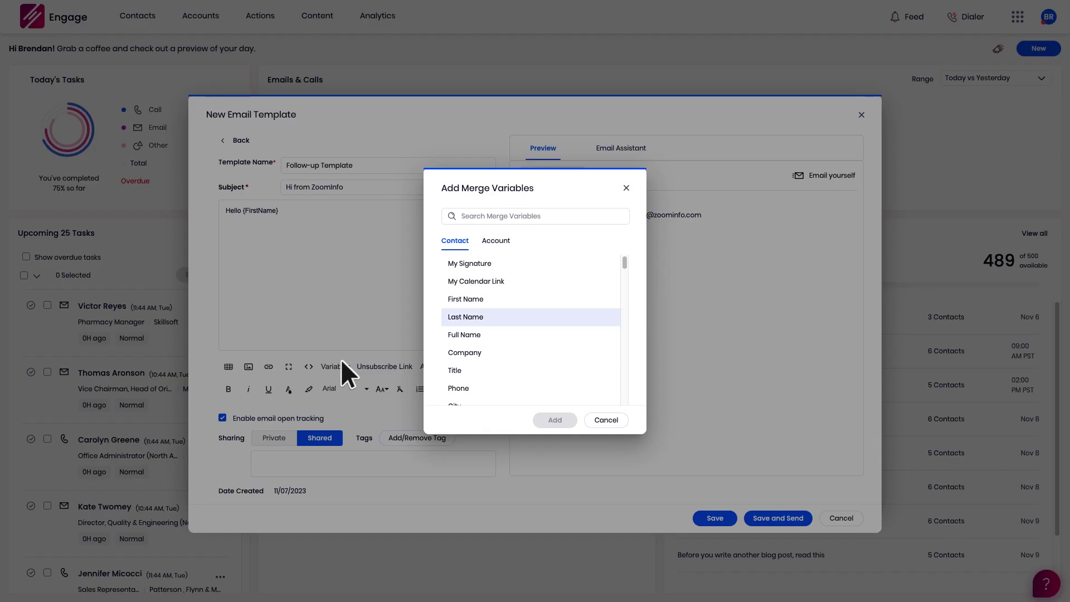
{"action": "key", "text": "space"}
{"action": "key", "text": "Return"}
Add the discount-interest message, a 'Thanks,' sign-off and the MySignature variable.
{"action": "key", "text": "Return"}
{"action": "key", "text": "Return"}
{"action": "type", "text": "I'm from ZoomInfo, and I noticed you expressed interest in one of our current discounts for MarketingOS. W"}
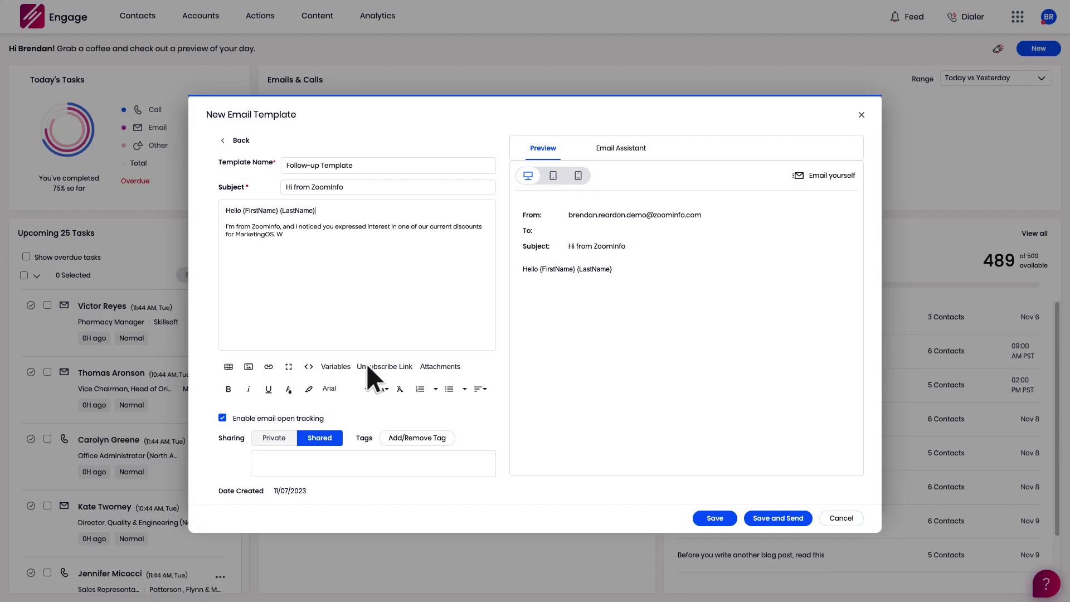
{"action": "type", "text": "ould you like to chat? I would be happy to answer any questions you may have."}
{"action": "key", "text": "Return"}
{"action": "key", "text": "Return"}
{"action": "type", "text": "Thanks,"}
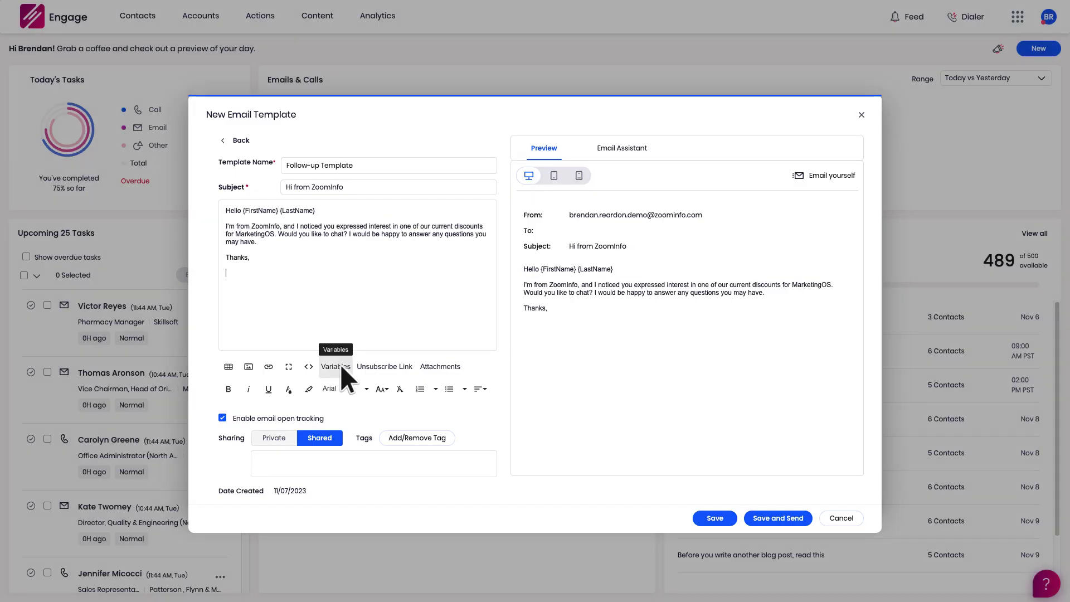
{"action": "left_click", "coordinate": [340, 364]}
{"action": "key", "text": "Down"}
{"action": "key", "text": "space"}
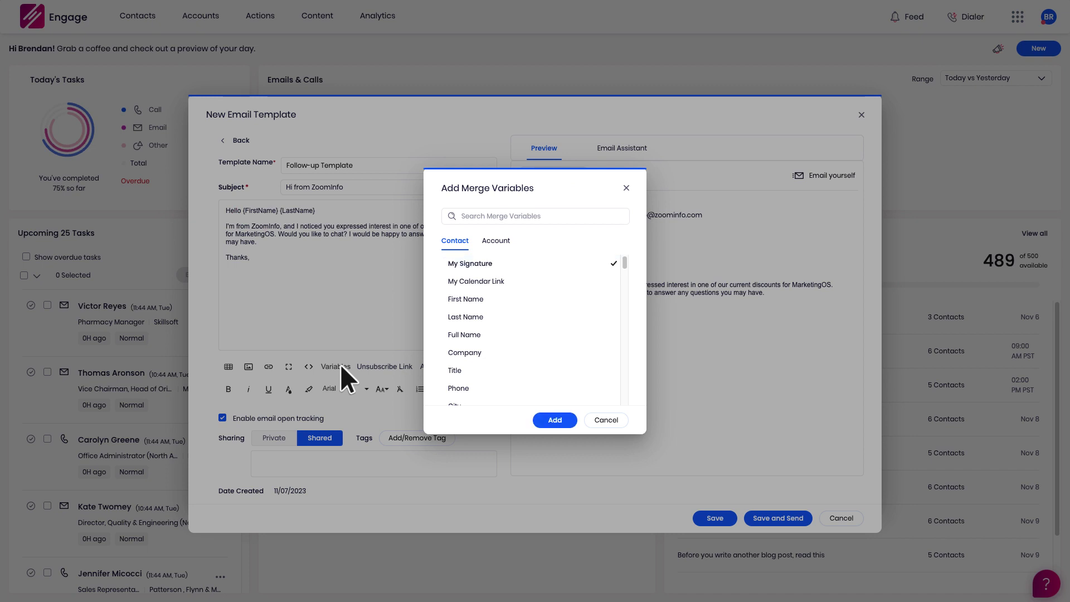
{"action": "key", "text": "Return"}
Save the template and create a blank salesflow named 'Campaign Follow-up Demo'.
{"action": "left_click", "coordinate": [716, 518]}
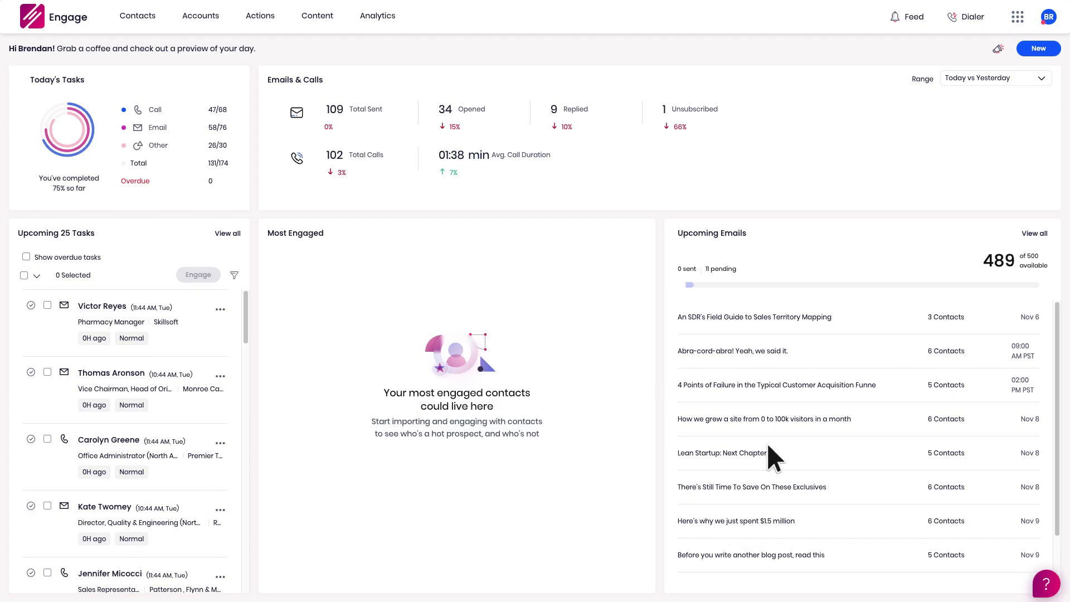
{"action": "left_click", "coordinate": [1038, 45]}
{"action": "left_click", "coordinate": [982, 109]}
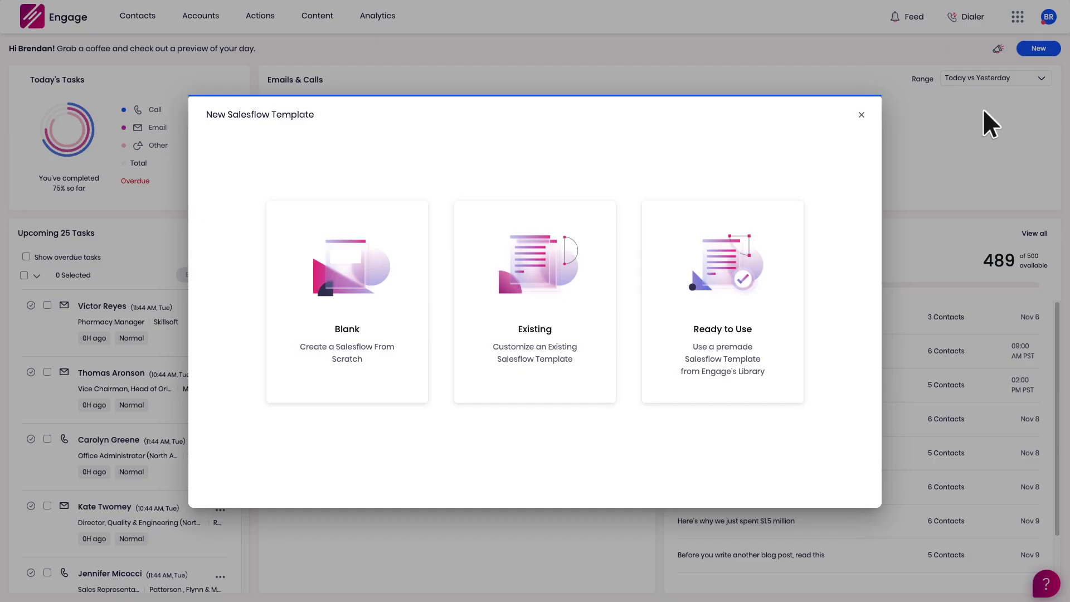
{"action": "left_click", "coordinate": [414, 207]}
{"action": "type", "text": "Campaign Follow-up Demo"}
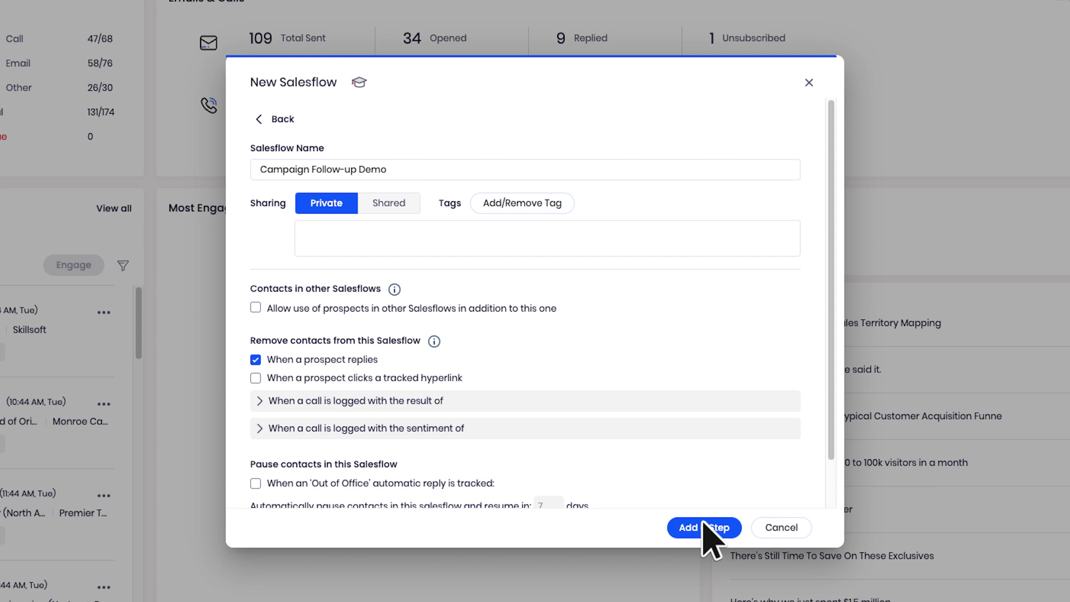
{"action": "left_click", "coordinate": [704, 527]}
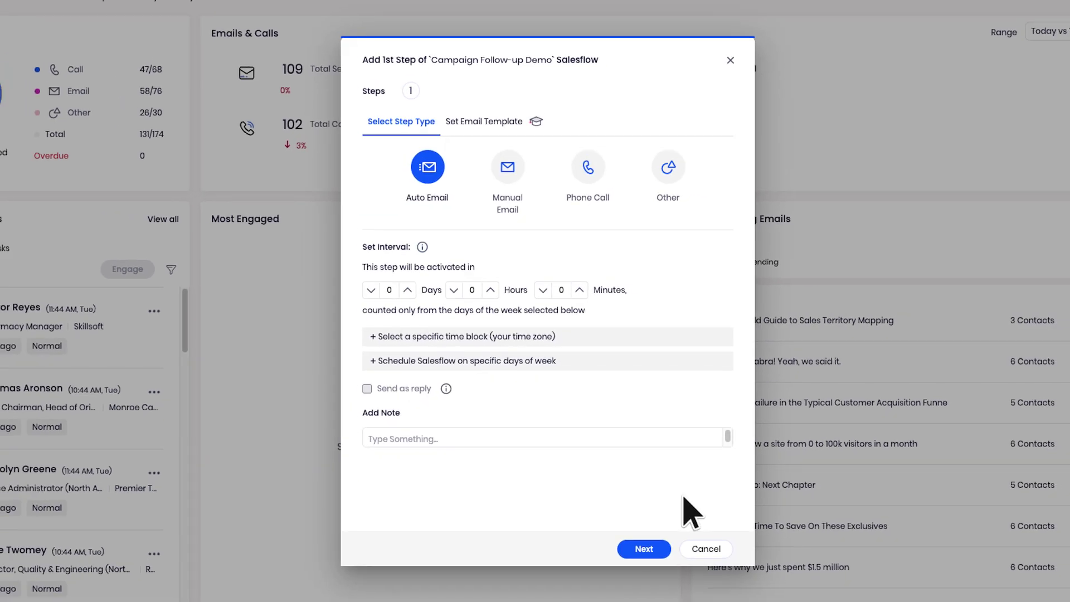
Make the salesflow's first step a manual email using Follow-up Template.
{"action": "left_click", "coordinate": [510, 168]}
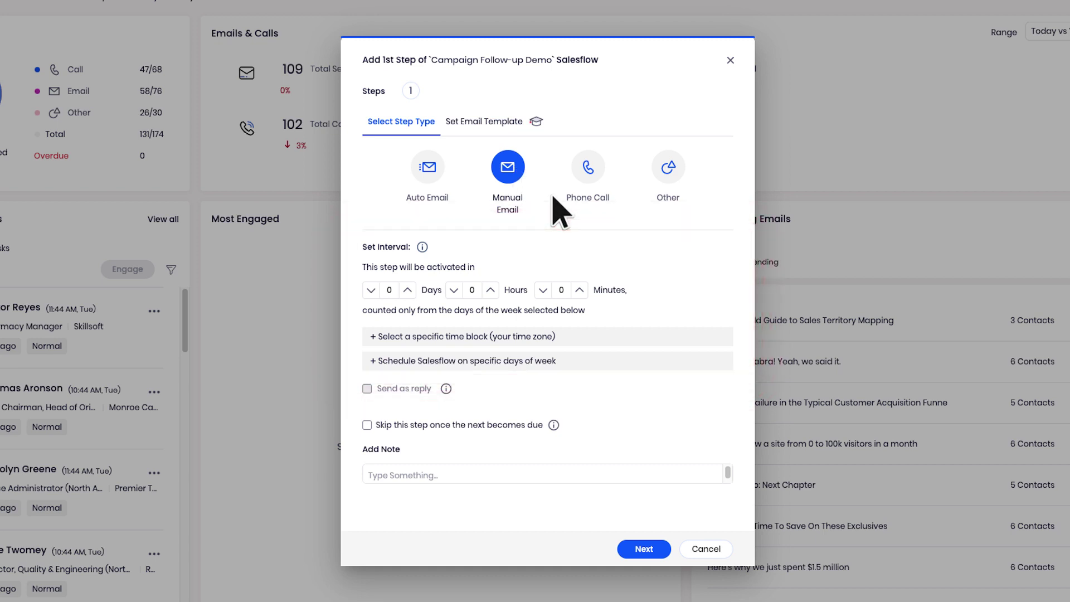
{"action": "left_click", "coordinate": [646, 548]}
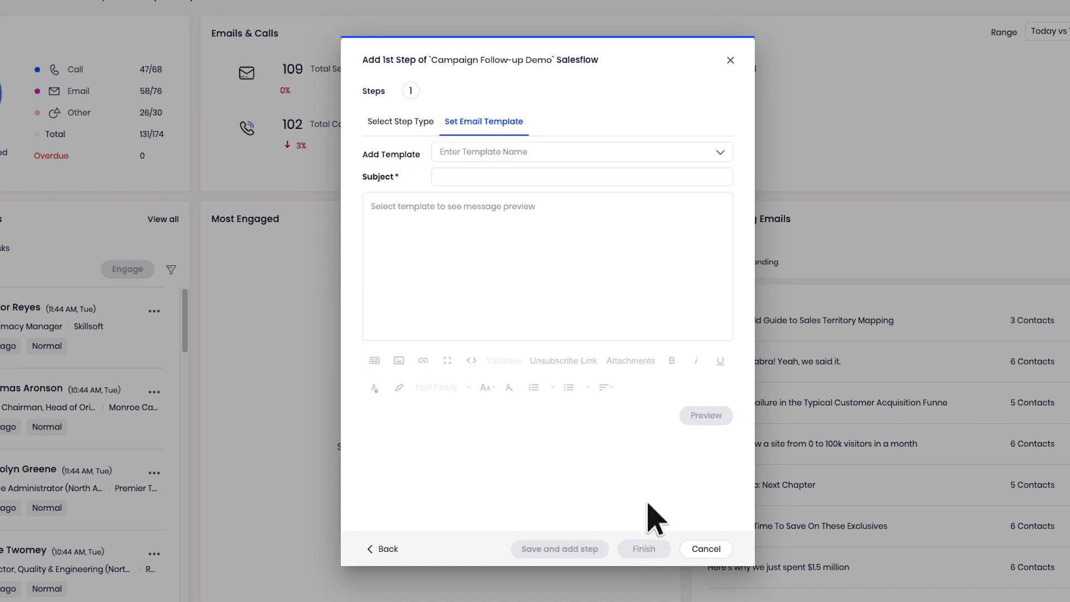
{"action": "left_click", "coordinate": [636, 153]}
{"action": "left_click", "coordinate": [617, 207]}
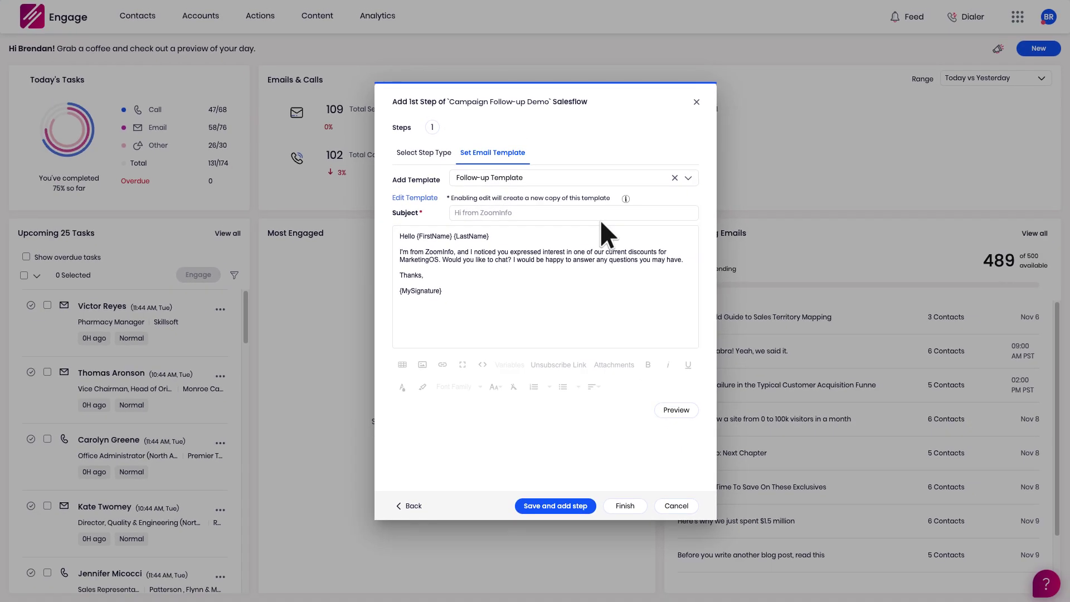
Finish the salesflow and view it in the Content > Salesflows list.
{"action": "left_click", "coordinate": [625, 507]}
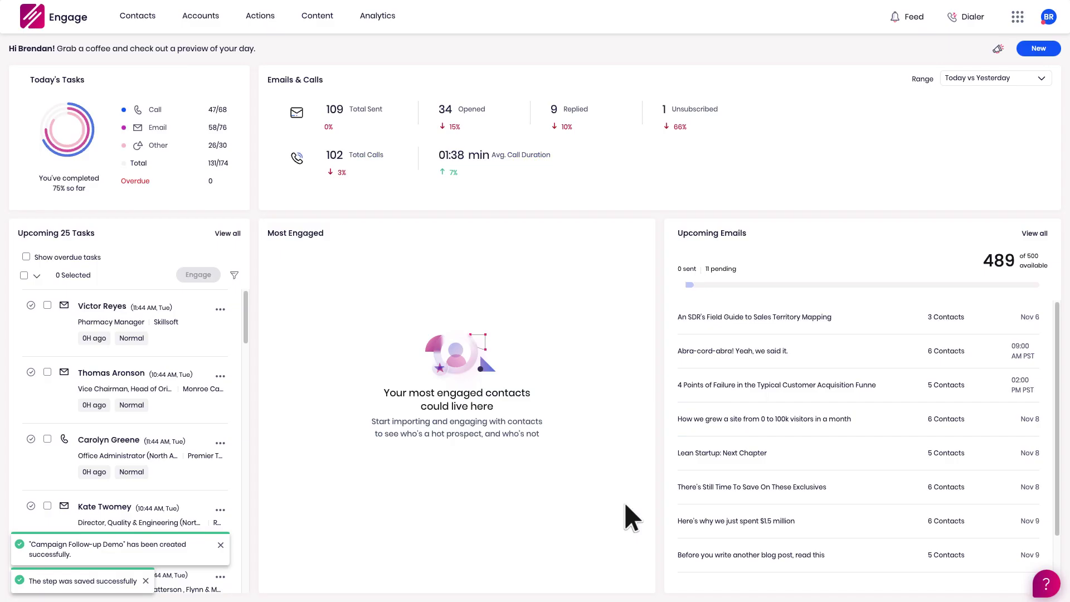
{"action": "left_click", "coordinate": [329, 16]}
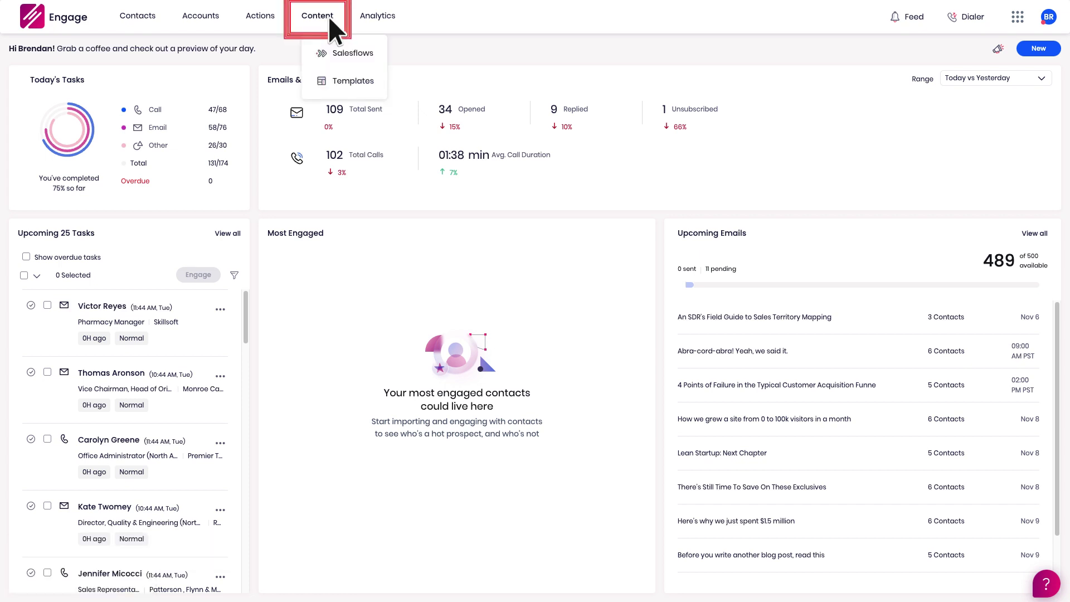
{"action": "left_click", "coordinate": [369, 52]}
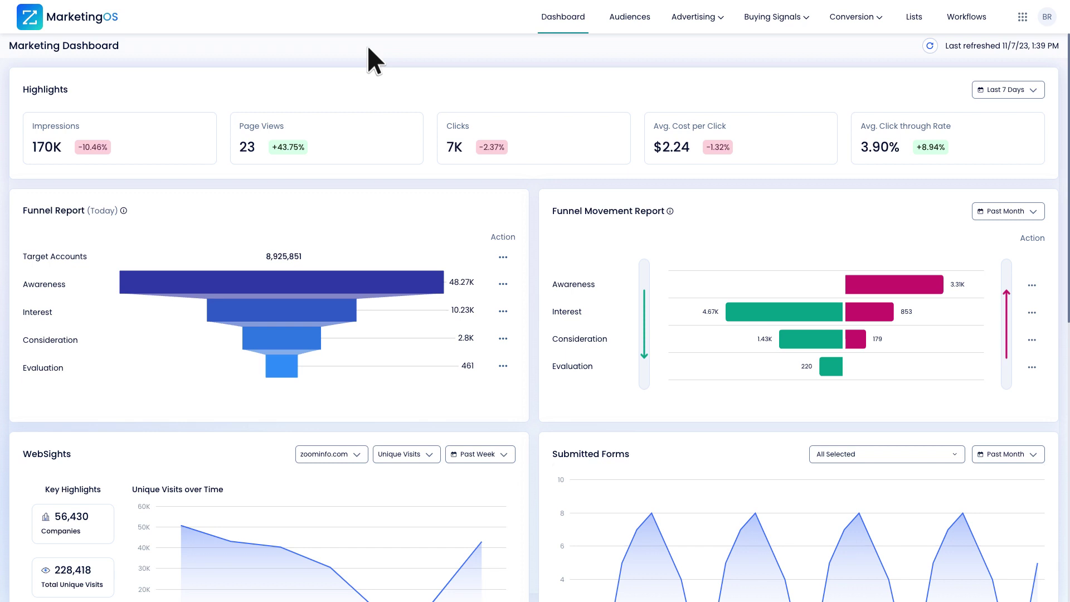
Create a new workflow triggered when accounts join the Combined_data_page_test audience, with an empty action step.
{"action": "left_click", "coordinate": [967, 17]}
{"action": "left_click", "coordinate": [1013, 40]}
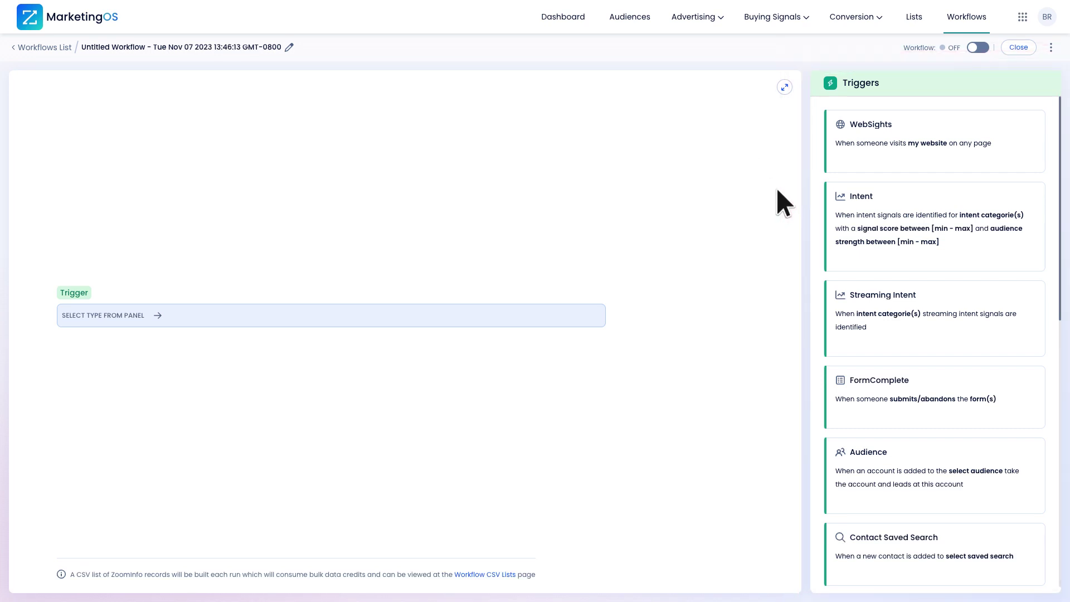
{"action": "left_click", "coordinate": [862, 470]}
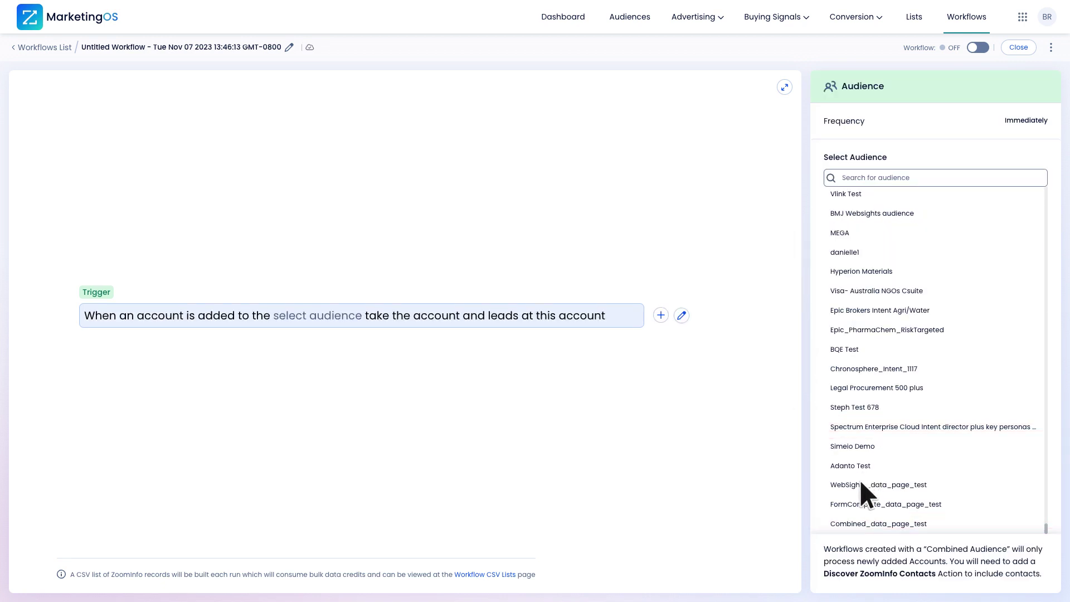
{"action": "left_click", "coordinate": [849, 524]}
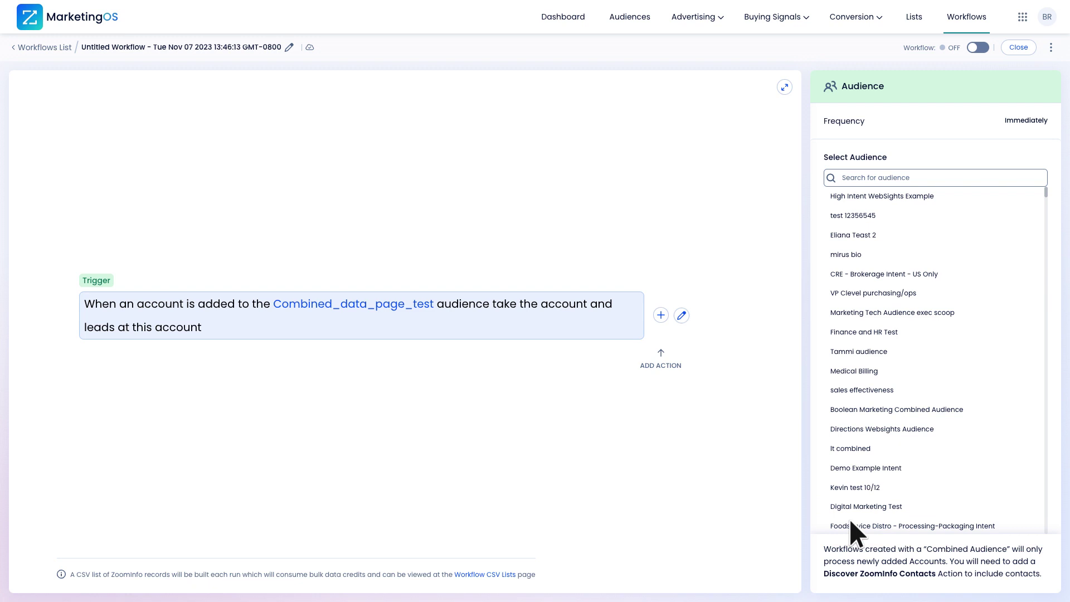
{"action": "left_click", "coordinate": [660, 313]}
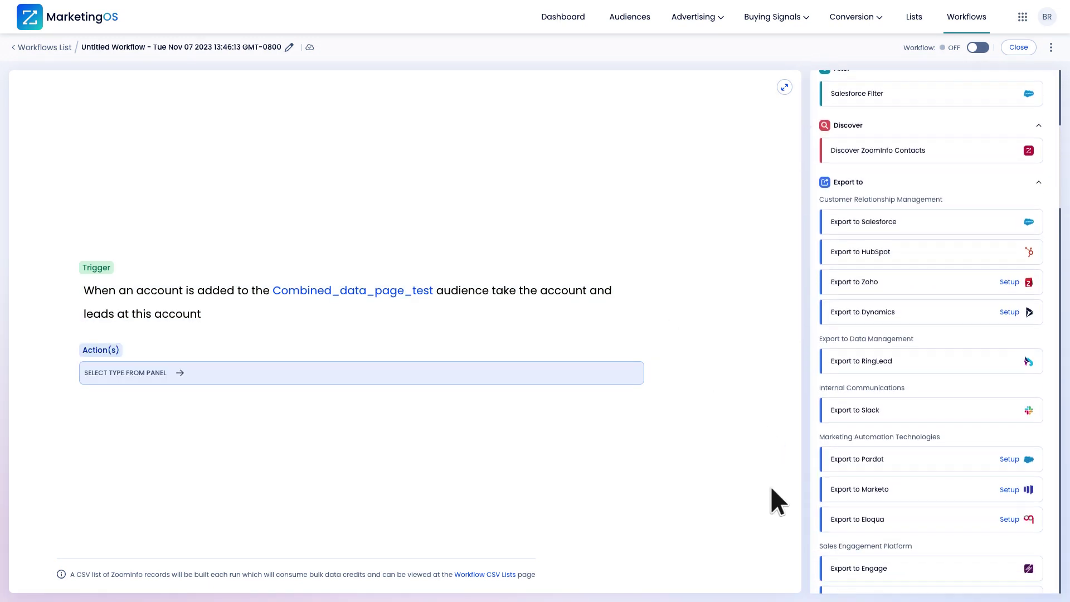
Export contacts to Engage's Campaign Follow-up Demo salesflow, assigned to the searched user, and switch the workflow on.
{"action": "left_click", "coordinate": [847, 505]}
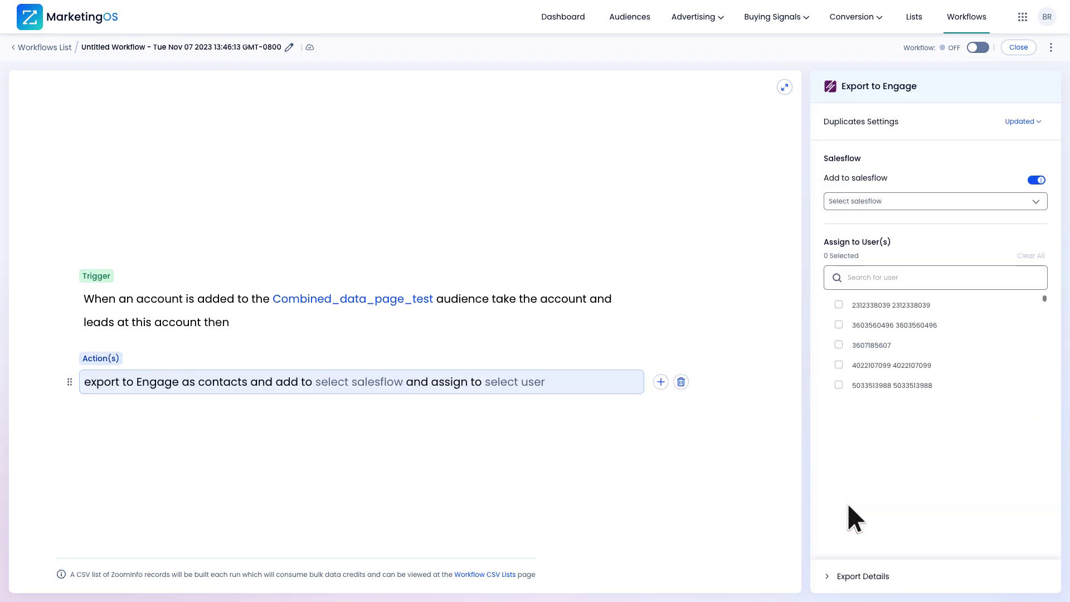
{"action": "left_click", "coordinate": [1034, 201]}
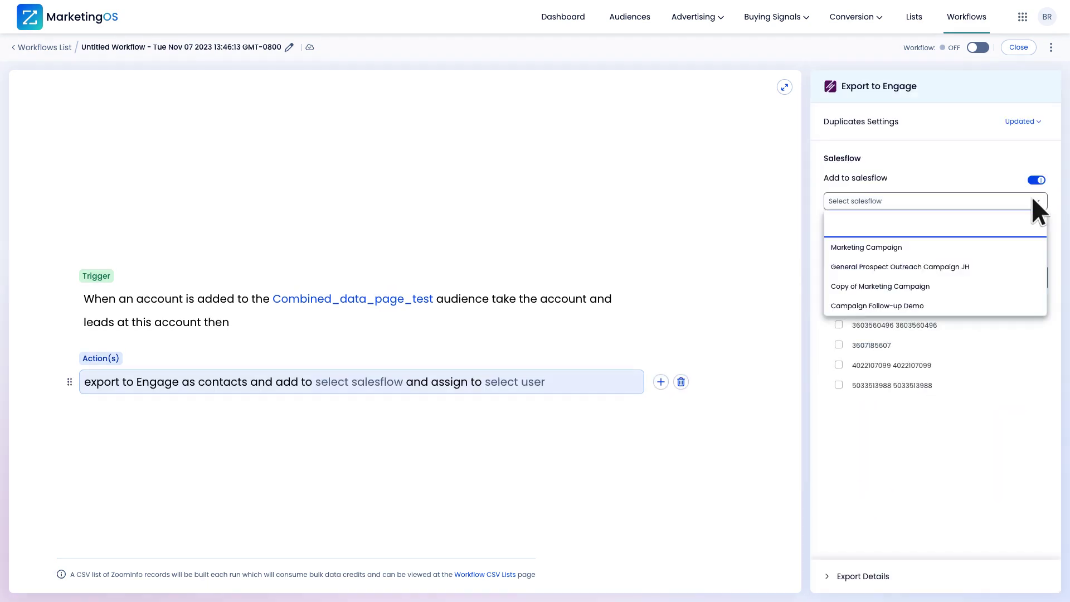
{"action": "type", "text": "Campaign"}
{"action": "key", "text": "Return"}
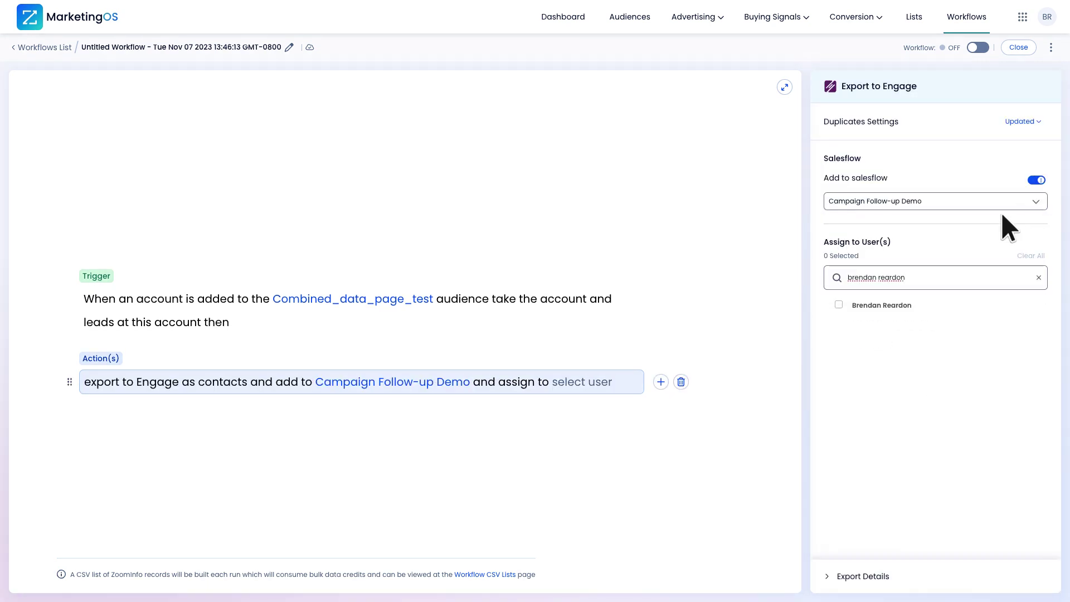
{"action": "left_click", "coordinate": [838, 305]}
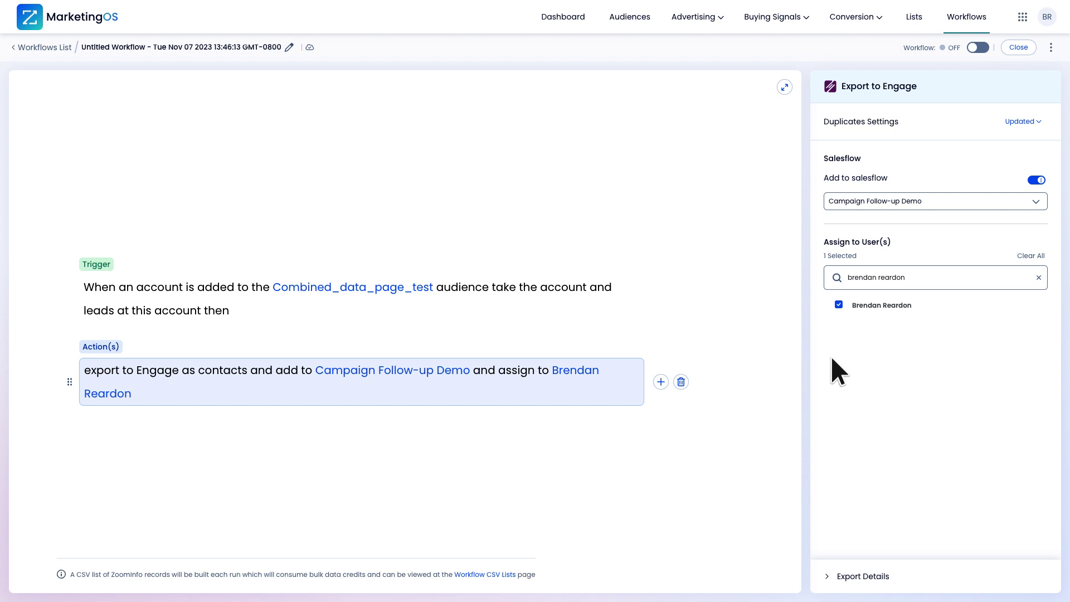
{"action": "left_click", "coordinate": [977, 48]}
Return from the workflow editor to the Workflows List table.
{"action": "left_click", "coordinate": [42, 44]}
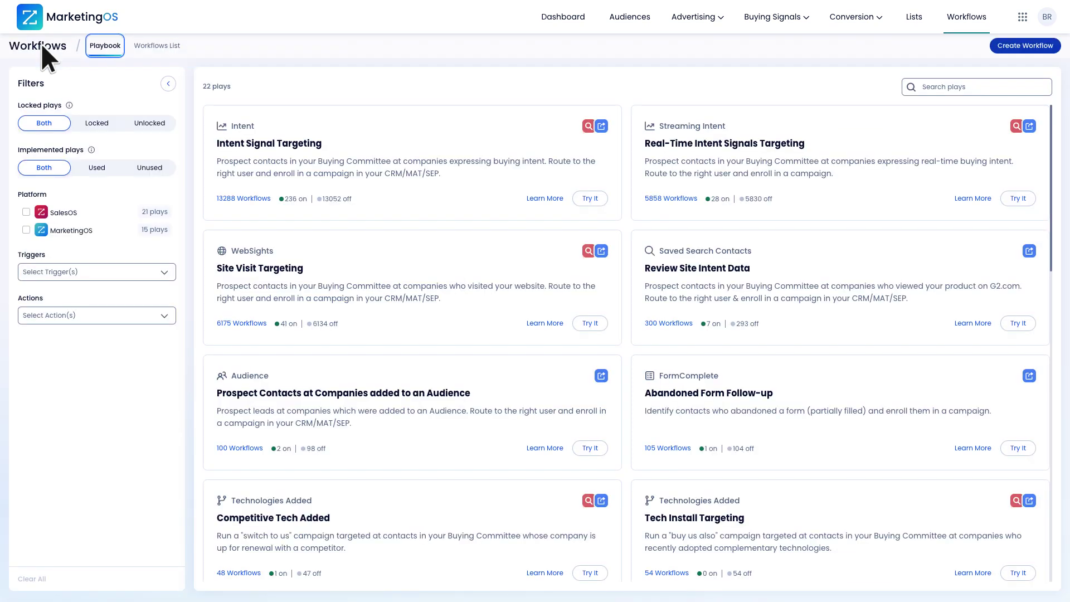
{"action": "left_click", "coordinate": [151, 44]}
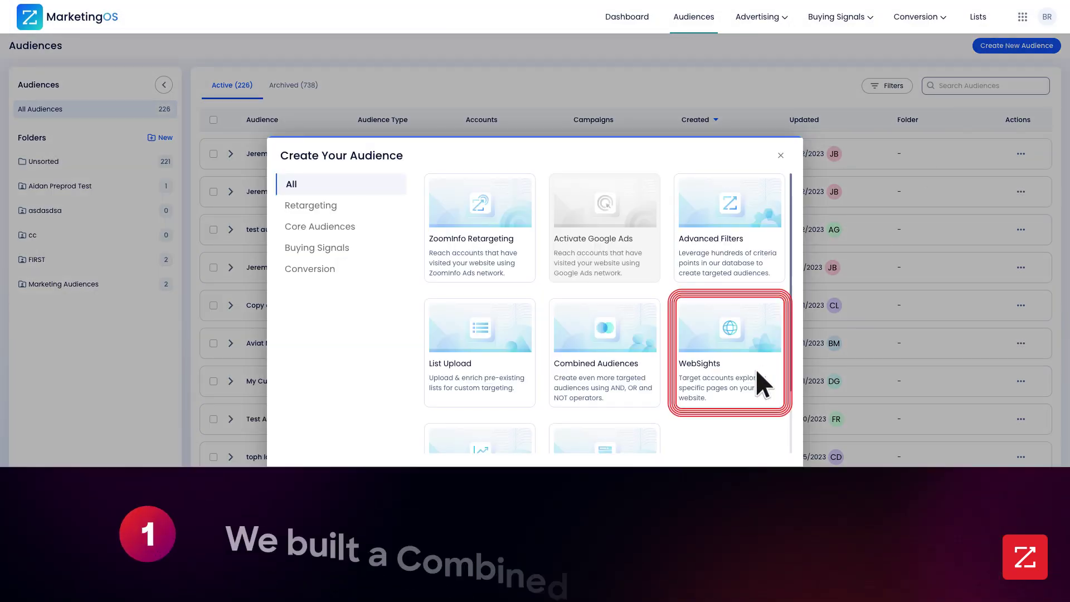
{"action": "left_click", "coordinate": [756, 372]}
{"action": "left_click", "coordinate": [149, 122]}
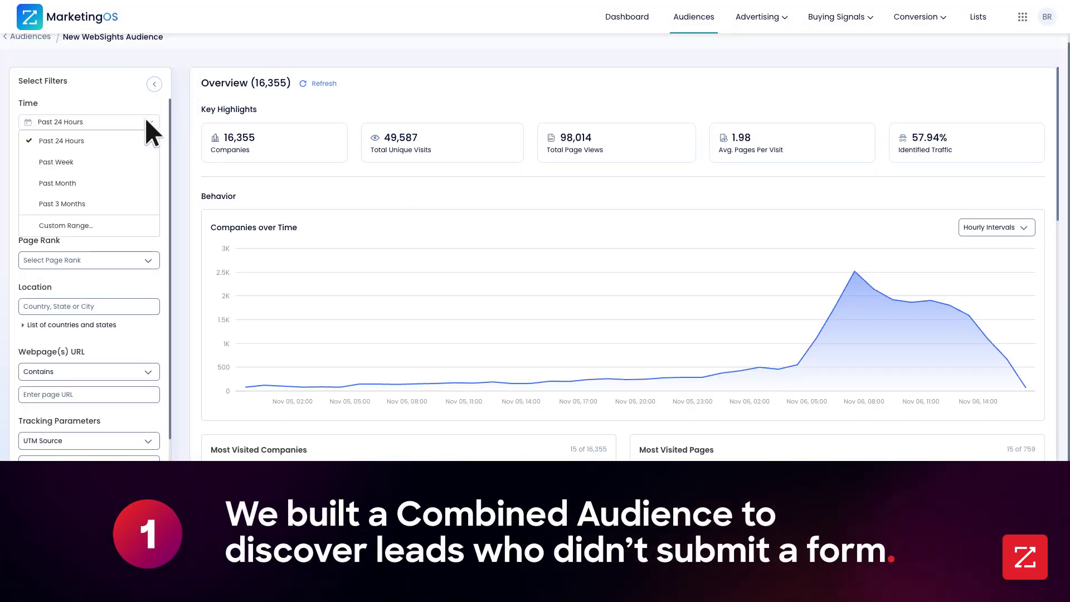
{"action": "left_click", "coordinate": [112, 183]}
{"action": "left_click", "coordinate": [75, 372]}
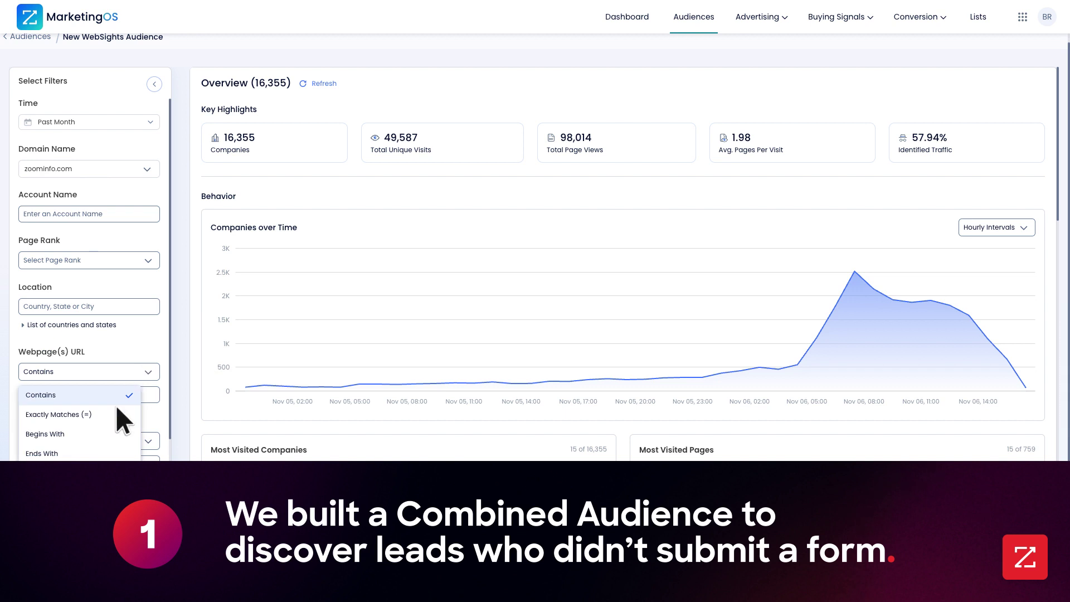
{"action": "left_click", "coordinate": [115, 412]}
{"action": "type", "text": "https://wwwzoominfo.com/data"}
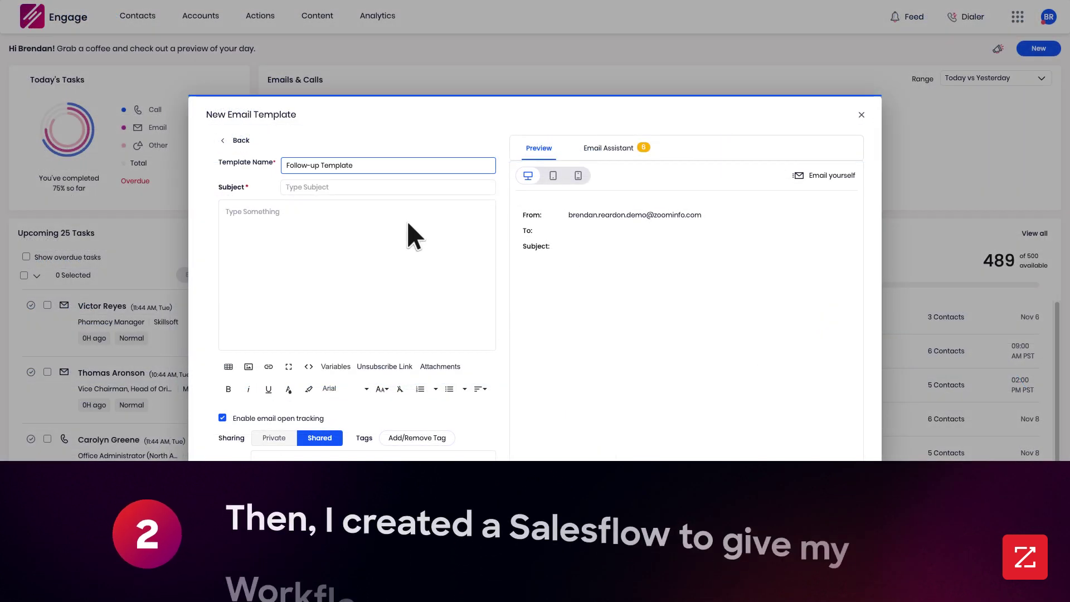
Write the email subject 'Hi from ZoomInfo' and a 'Hello' body with name variables and discount message.
{"action": "type", "text": "Hi from ZoomInfo"}
{"action": "left_click", "coordinate": [408, 224]}
{"action": "type", "text": "Hello"}
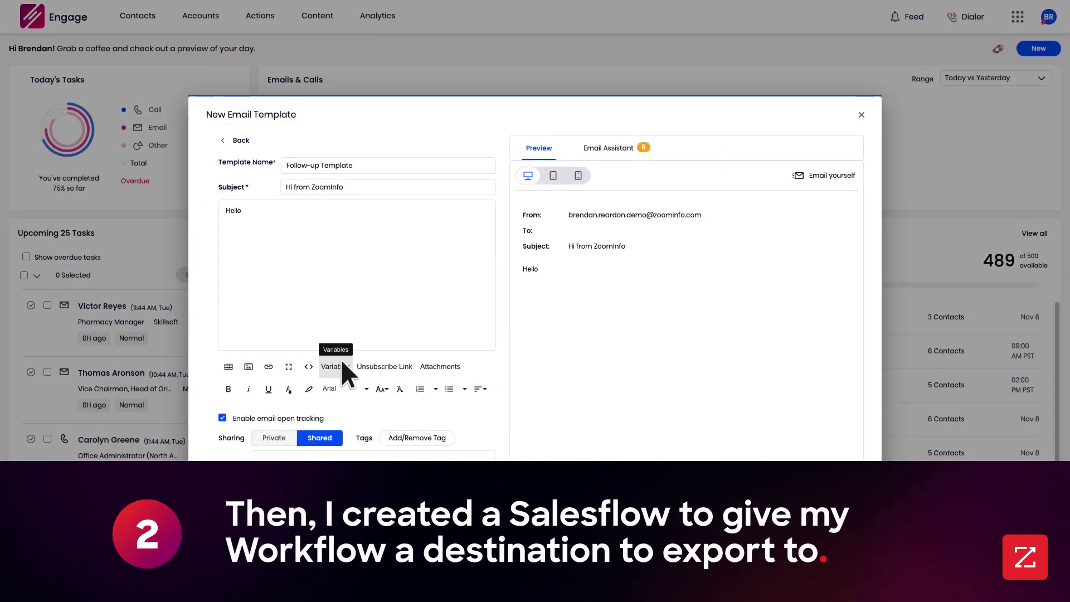
{"action": "left_click", "coordinate": [342, 361]}
{"action": "left_click", "coordinate": [342, 361]}
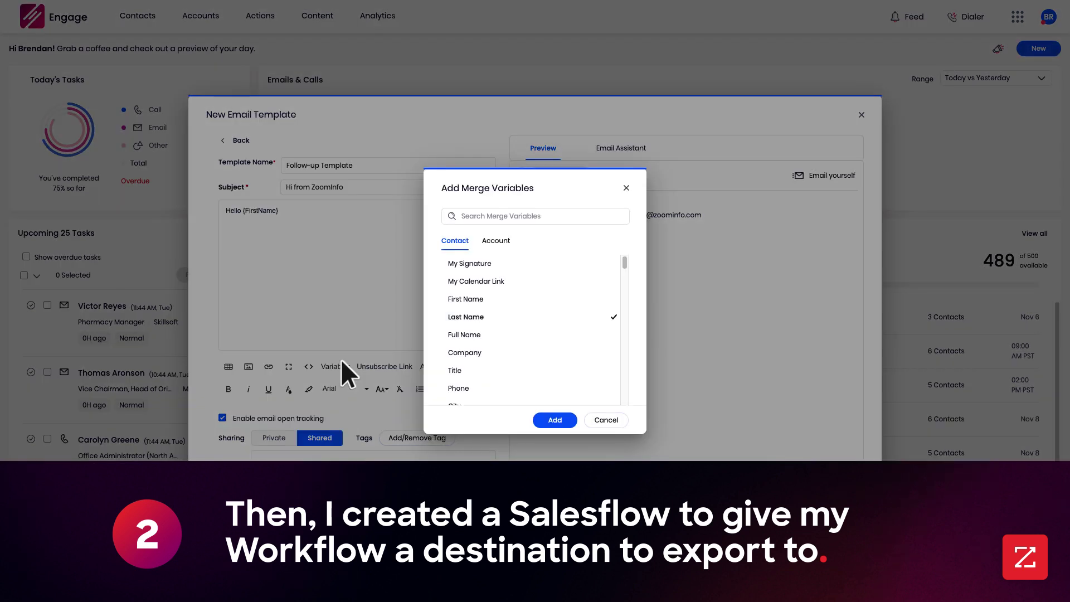
{"action": "key", "text": "Return"}
{"action": "key", "text": "Return"}
{"action": "key", "text": "Return"}
{"action": "type", "text": "I'm from ZoomInfo, and I noticed you expressed interest in one of our current discounts for MarketingOS. Would you like to chat? I would be happy to answer any questions you may have."}
End the email with 'Thanks,' and the signature variable, then add the workflow's salesflow export action.
{"action": "key", "text": "Return"}
{"action": "key", "text": "Return"}
{"action": "type", "text": "Thanks,"}
{"action": "key", "text": "Return"}
{"action": "key", "text": "Return"}
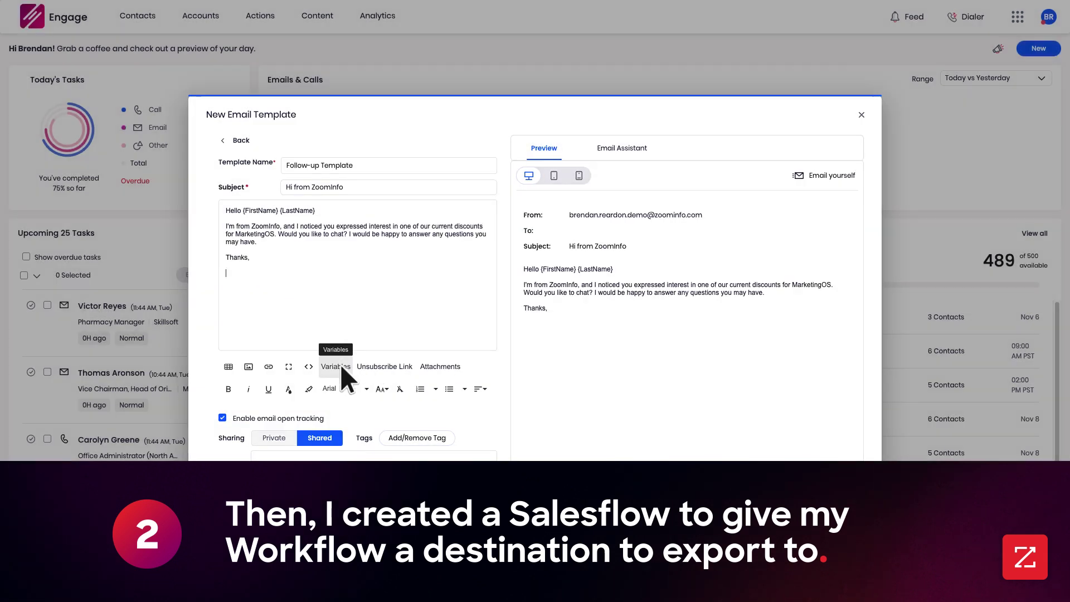
{"action": "left_click", "coordinate": [340, 363]}
{"action": "left_click", "coordinate": [616, 262]}
{"action": "left_click", "coordinate": [555, 420]}
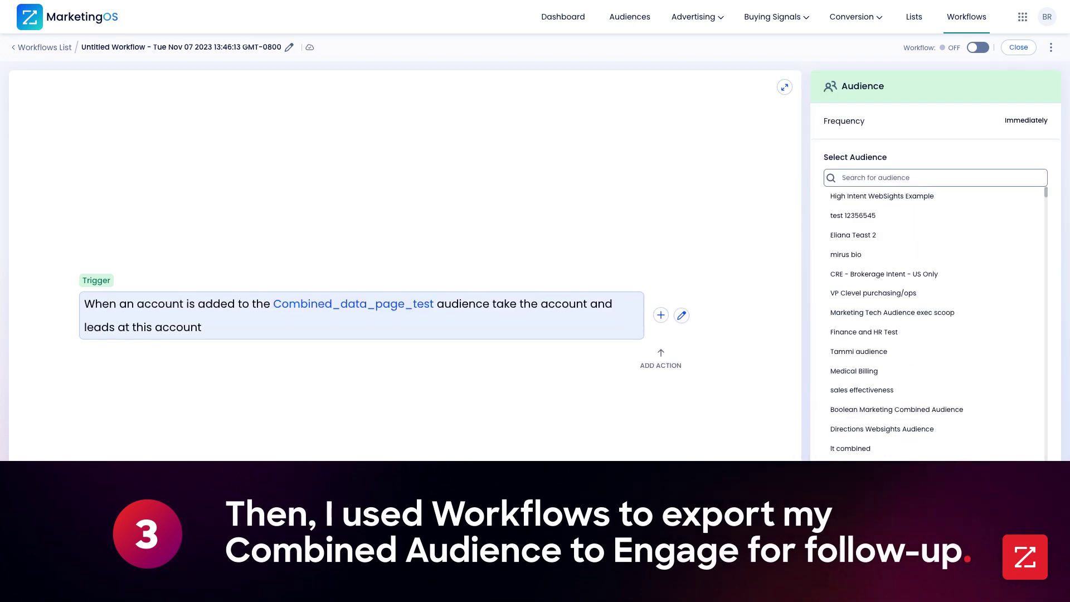
{"action": "left_click", "coordinate": [660, 315]}
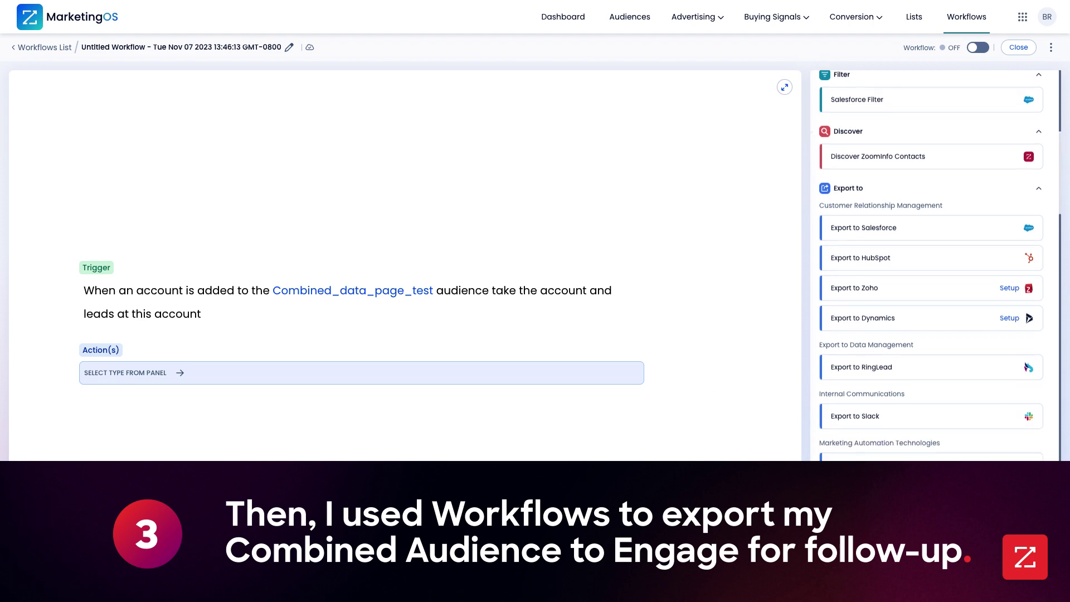
{"action": "left_click", "coordinate": [1032, 200]}
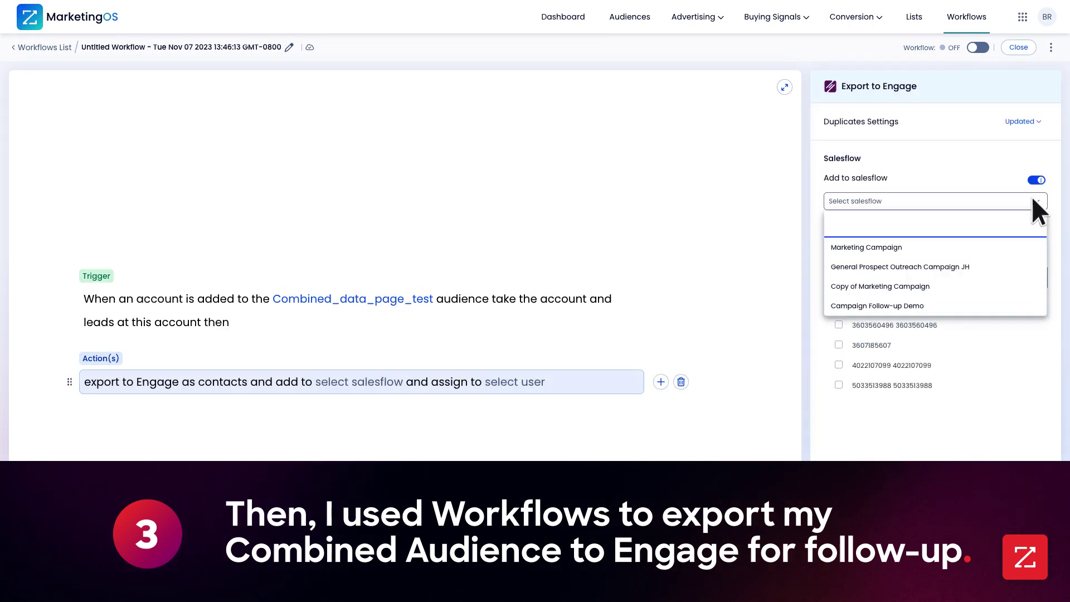